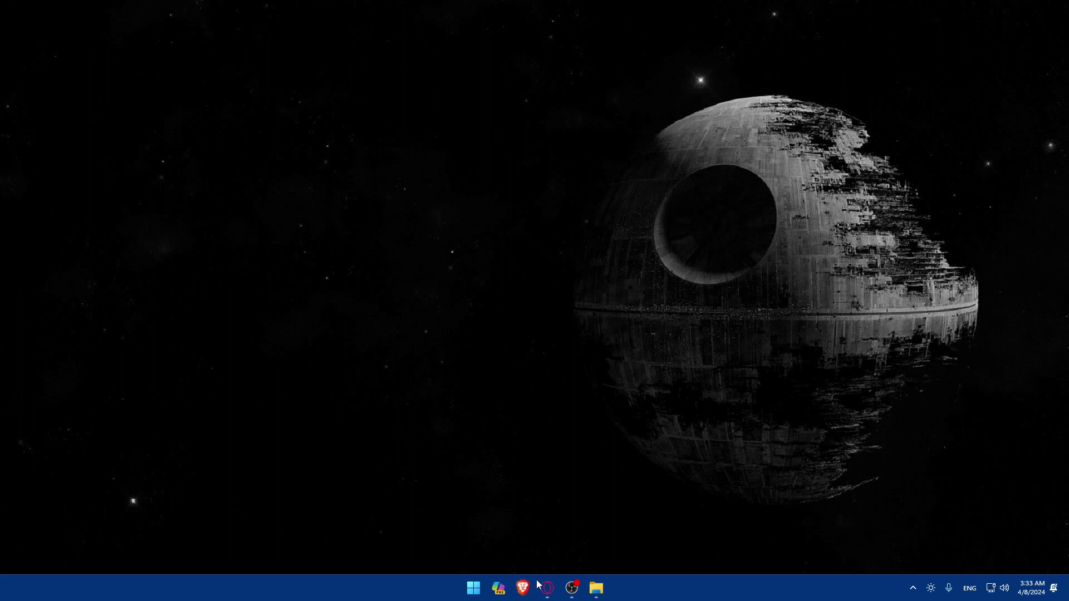
Launch Brave and search Google for 'panthera'
{"action": "left_click", "coordinate": [595, 588]}
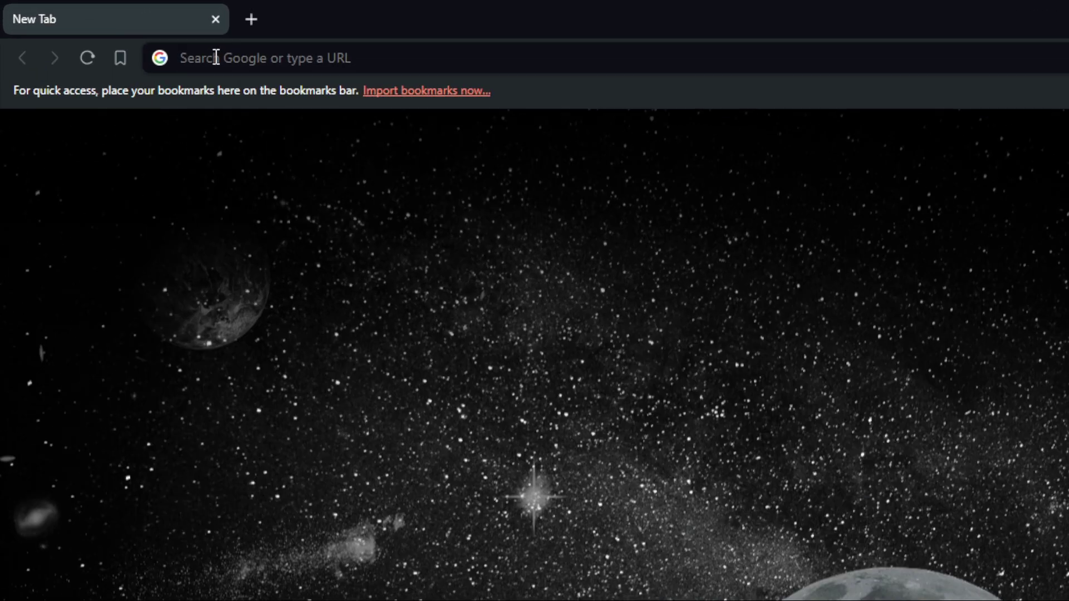
{"action": "left_click", "coordinate": [125, 34]}
{"action": "type", "text": "panth"}
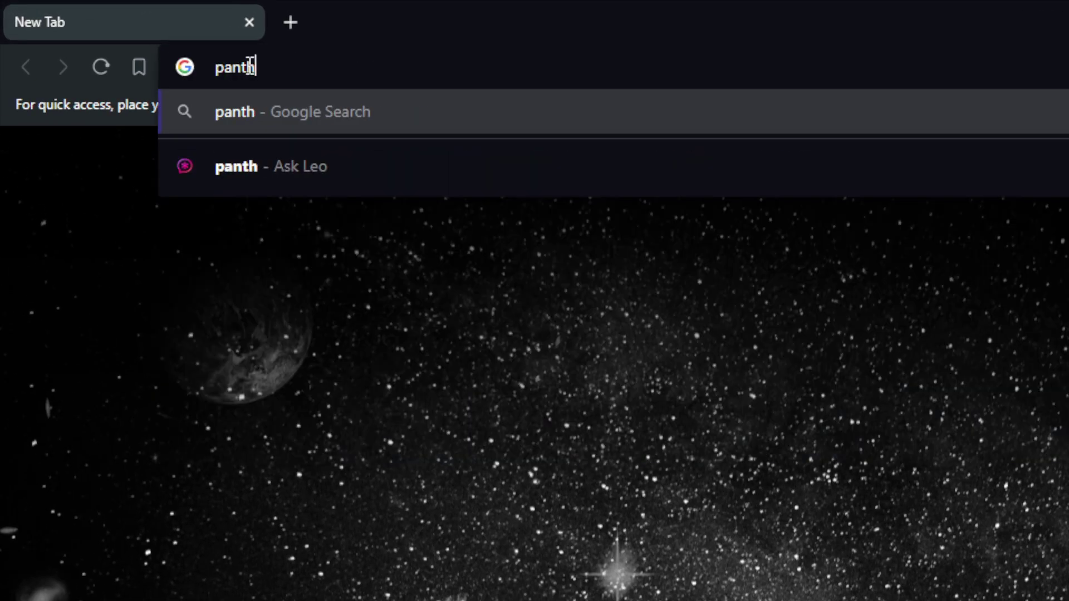
{"action": "type", "text": "era"}
{"action": "key", "text": "Return"}
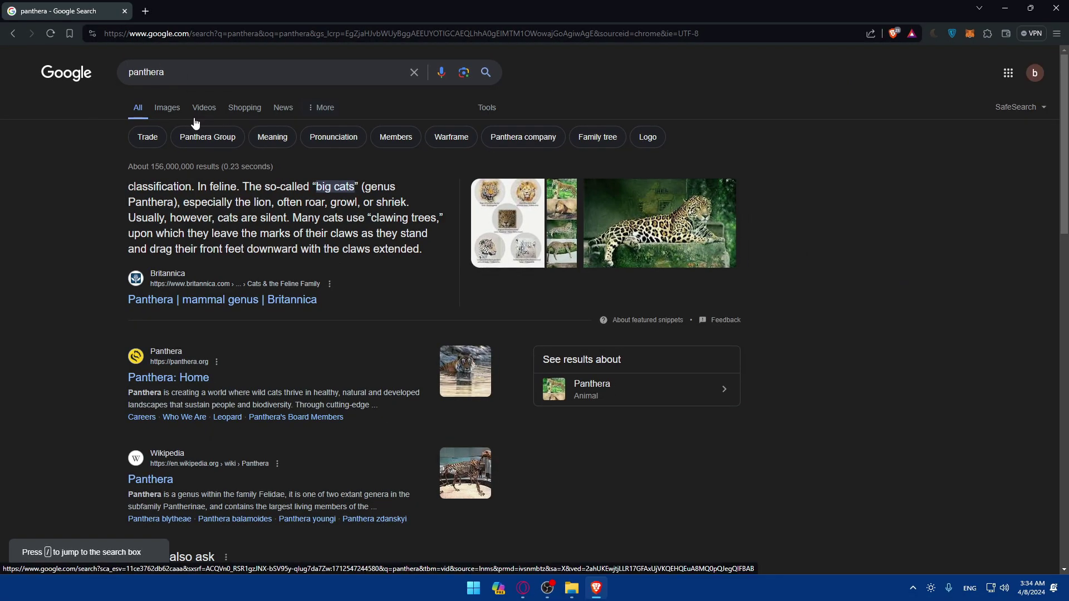
Look over the Panthera wildlife site, then return to the panthera search results
{"action": "scroll", "coordinate": [195, 120], "scroll_direction": "down", "scroll_amount": 3}
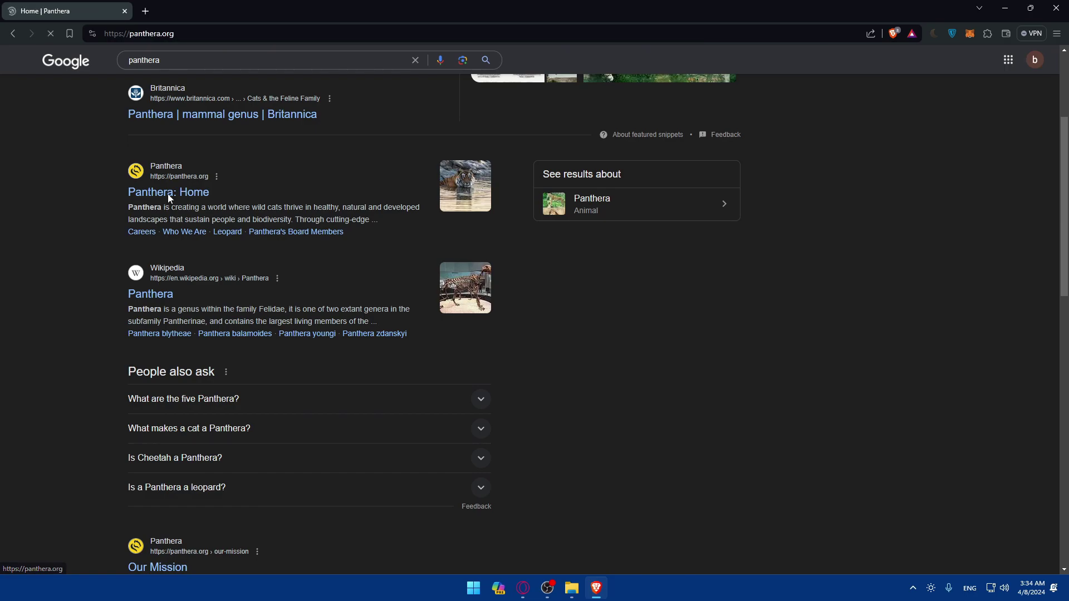
{"action": "scroll", "coordinate": [310, 225], "scroll_direction": "down", "scroll_amount": 10}
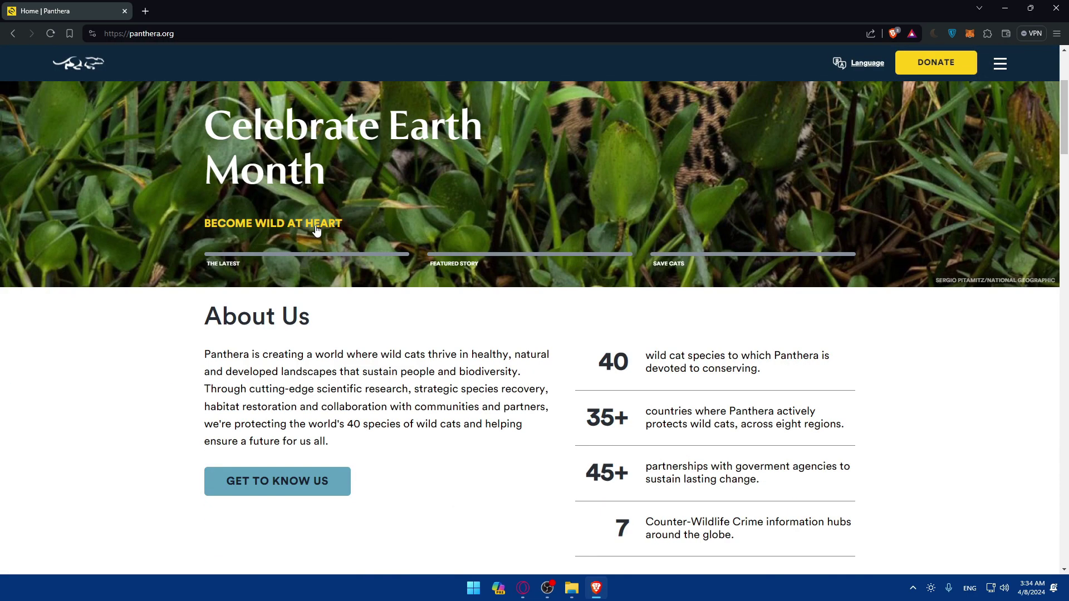
{"action": "scroll", "coordinate": [322, 227], "scroll_direction": "down", "scroll_amount": 2}
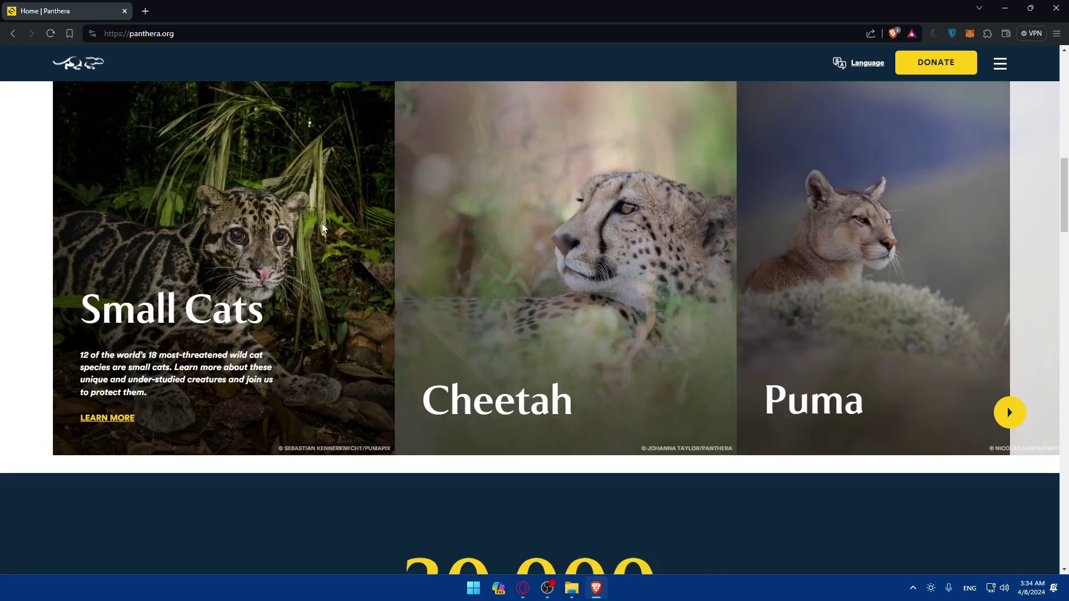
{"action": "scroll", "coordinate": [322, 227], "scroll_direction": "up", "scroll_amount": 12}
{"action": "scroll", "coordinate": [746, 172], "scroll_direction": "down", "scroll_amount": 5}
{"action": "scroll", "coordinate": [747, 171], "scroll_direction": "up", "scroll_amount": 6}
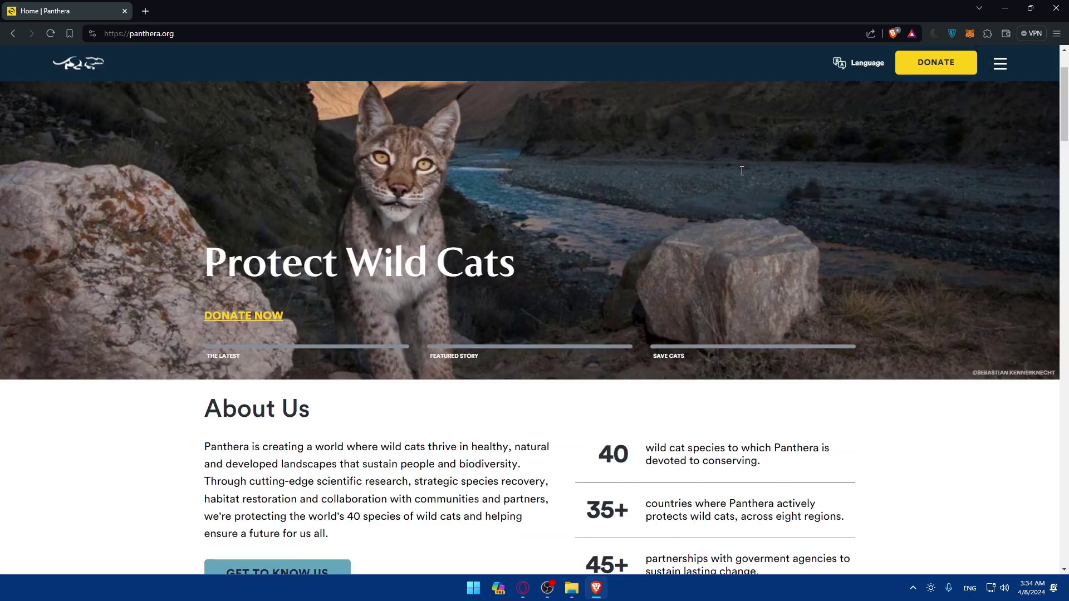
{"action": "key", "text": "alt+Left"}
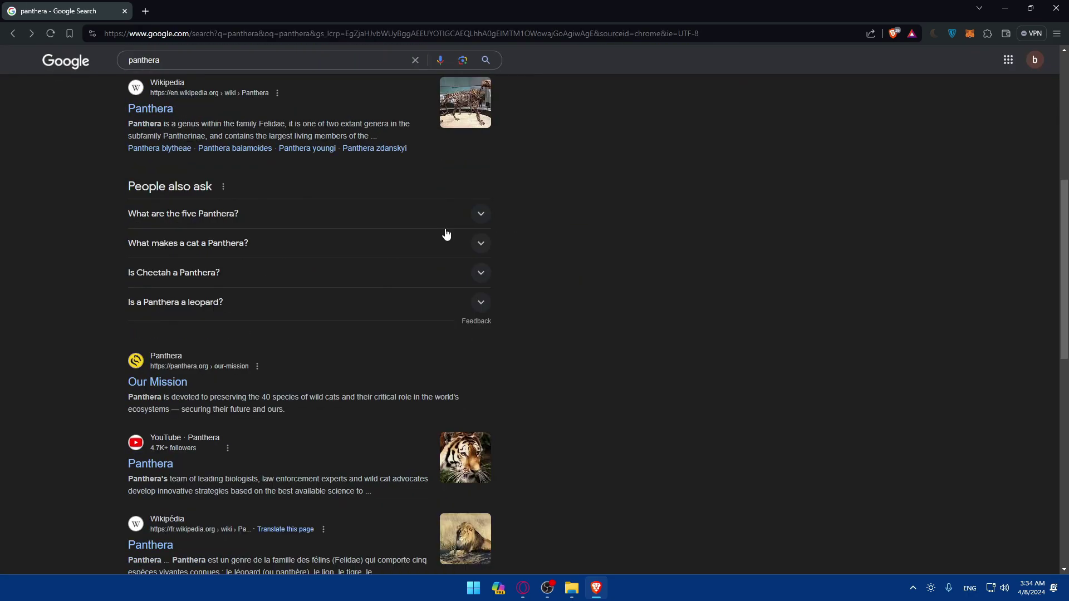
{"action": "scroll", "coordinate": [444, 233], "scroll_direction": "up", "scroll_amount": 7}
Refine the search to 'panthera affiliate' and go to the Panthera Network result
{"action": "left_click", "coordinate": [203, 71]}
{"action": "type", "text": "a"}
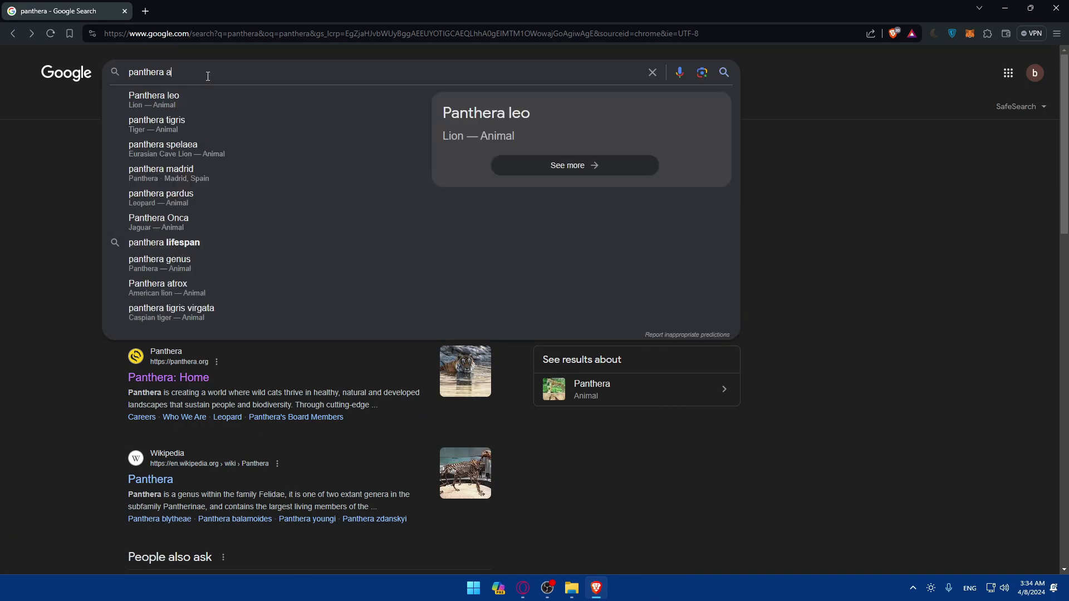
{"action": "type", "text": "ffil"}
{"action": "key", "text": "Down"}
{"action": "key", "text": "Return"}
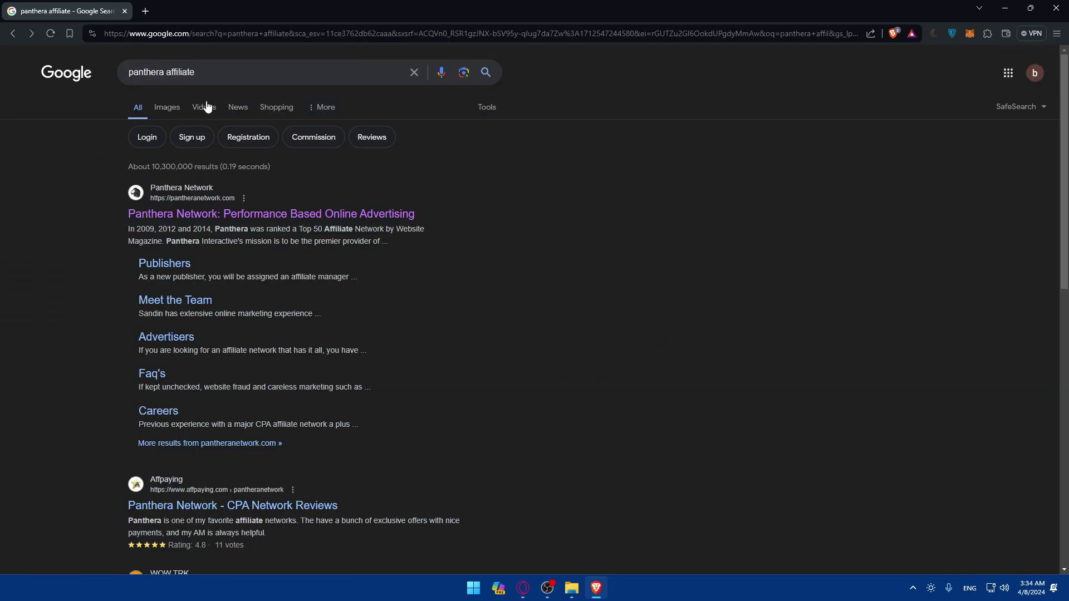
{"action": "left_click", "coordinate": [332, 218]}
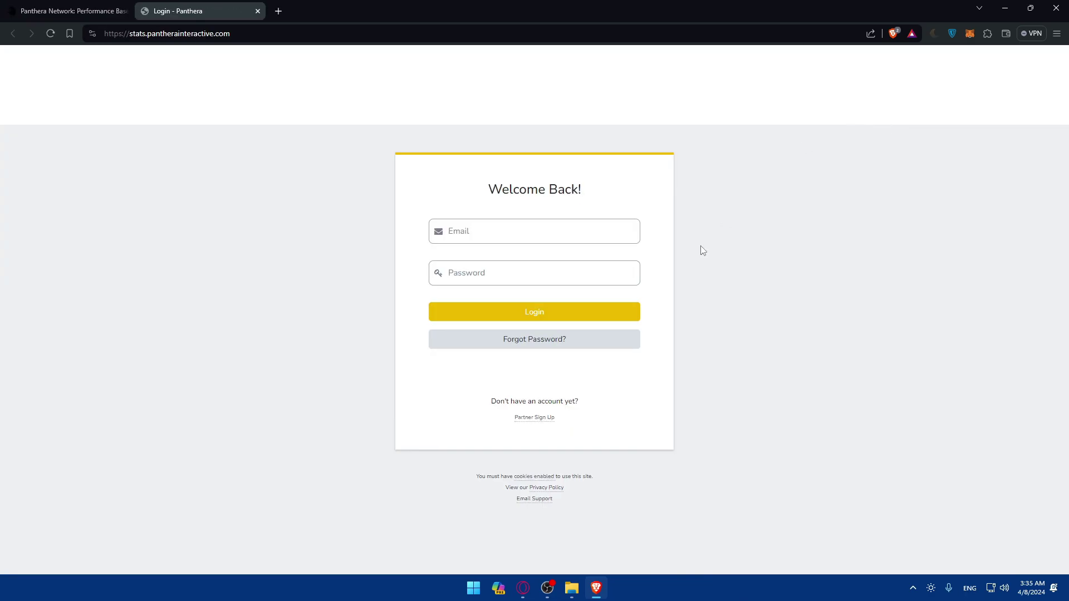
Start the partner sign-up with company 'test' and website 'test.com'
{"action": "left_click", "coordinate": [525, 422]}
{"action": "scroll", "coordinate": [533, 398], "scroll_direction": "down", "scroll_amount": 5}
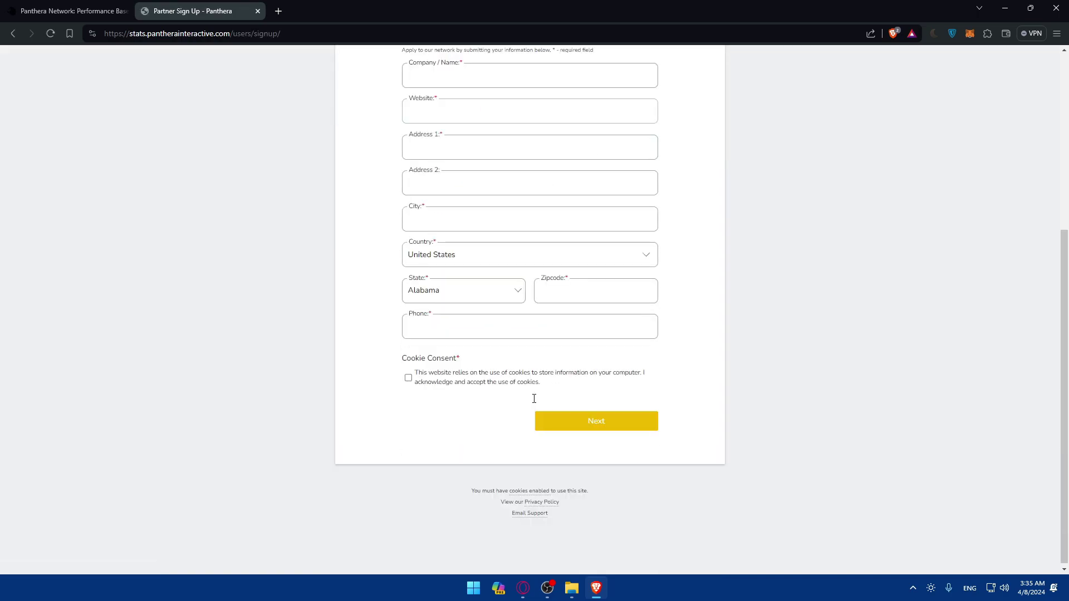
{"action": "scroll", "coordinate": [534, 396], "scroll_direction": "up", "scroll_amount": 3}
{"action": "scroll", "coordinate": [528, 370], "scroll_direction": "down", "scroll_amount": 3}
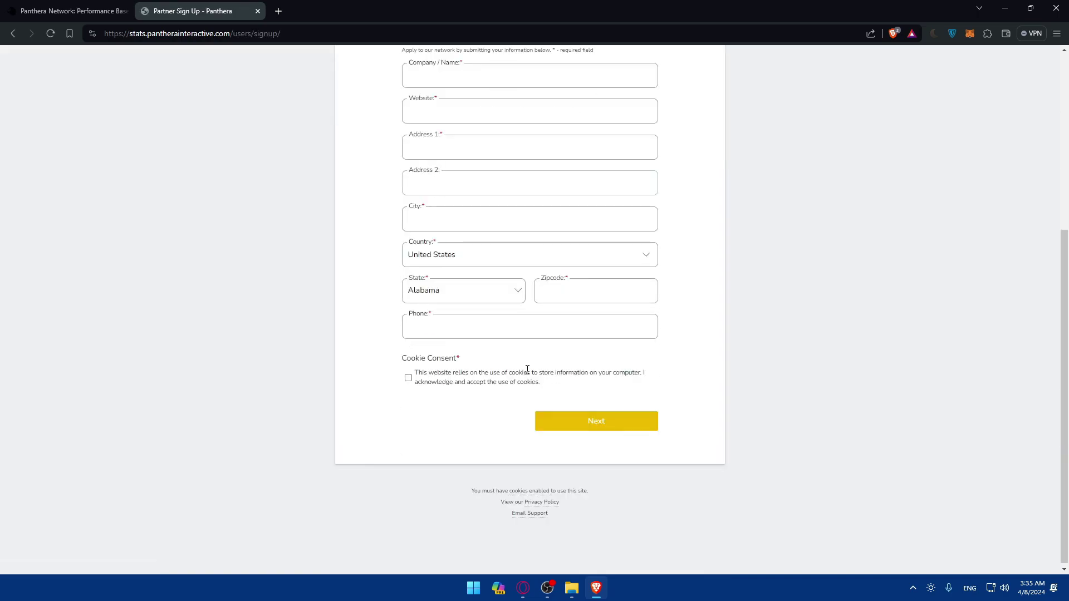
{"action": "scroll", "coordinate": [498, 346], "scroll_direction": "up", "scroll_amount": 3}
{"action": "left_click", "coordinate": [462, 263]}
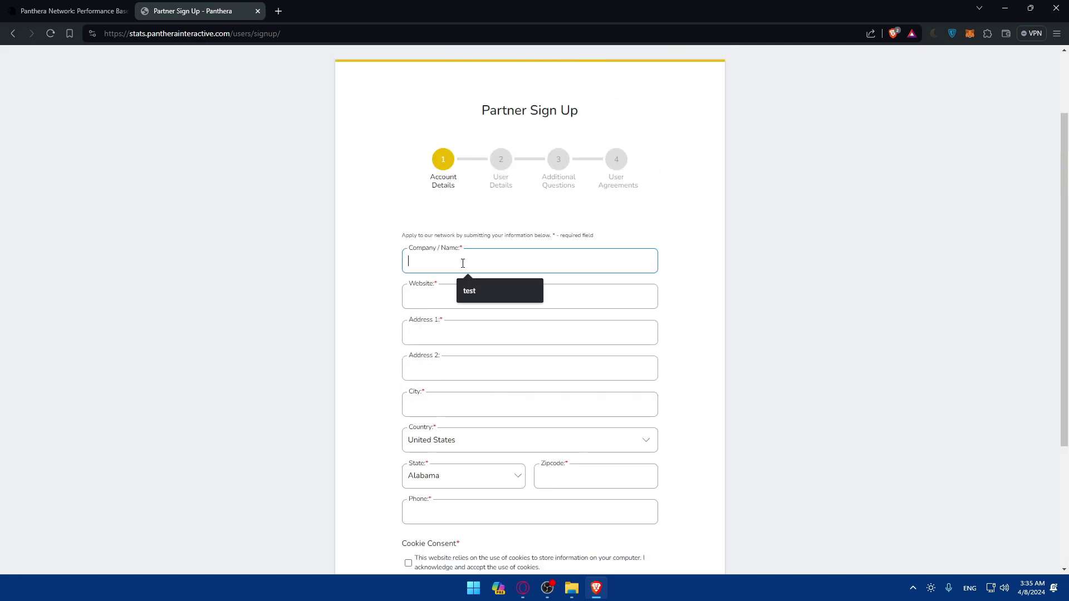
{"action": "left_click", "coordinate": [465, 293]}
{"action": "left_click", "coordinate": [469, 308]}
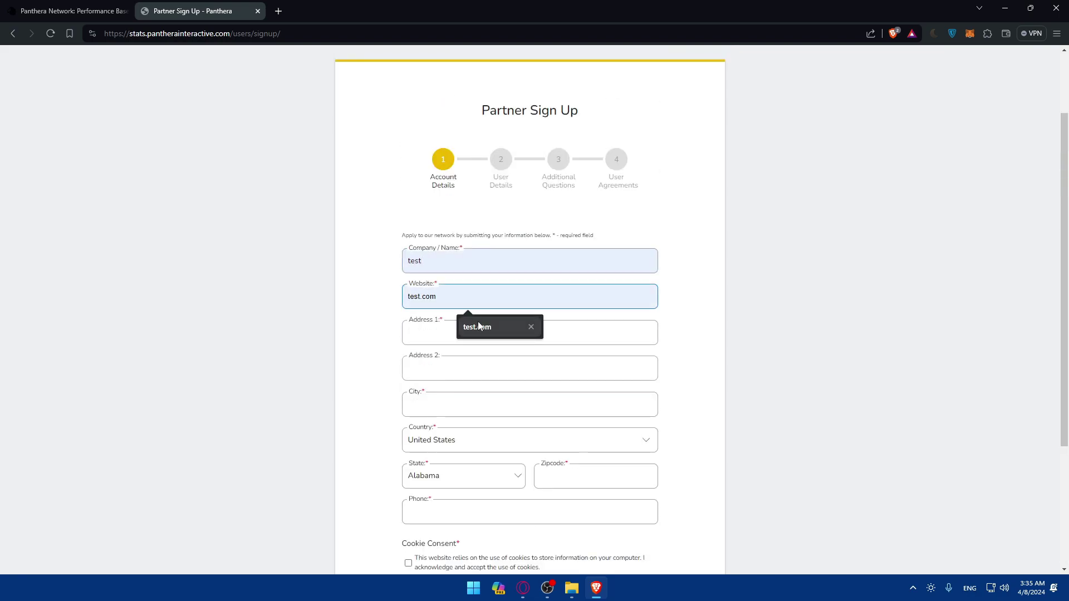
{"action": "left_click", "coordinate": [477, 327]}
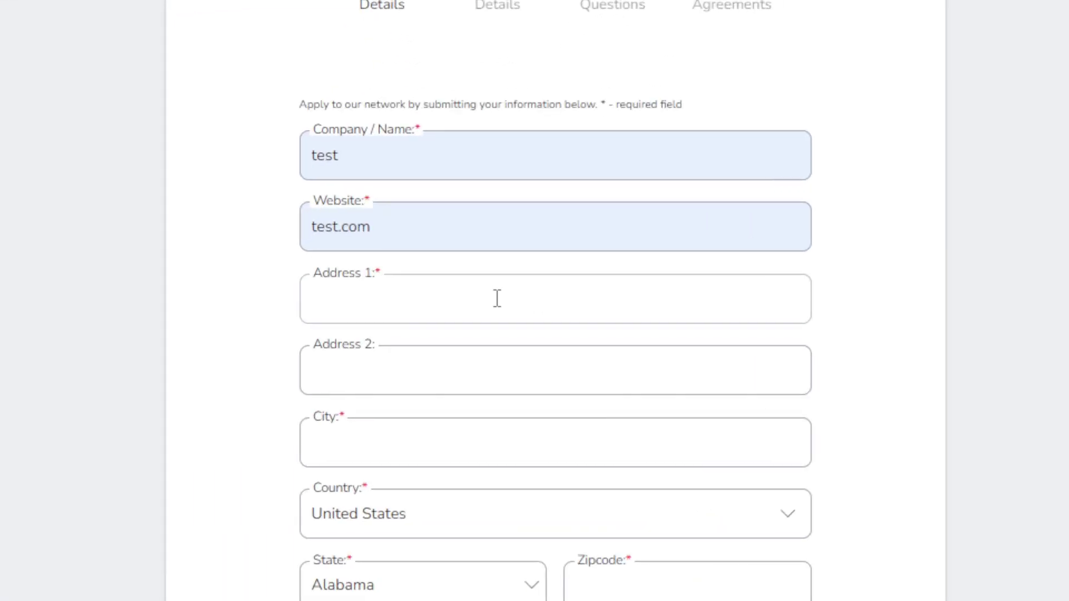
Autofill the saved address and phone number, accept cookie consent, and advance to User Details
{"action": "left_click", "coordinate": [501, 332]}
{"action": "left_click", "coordinate": [501, 361]}
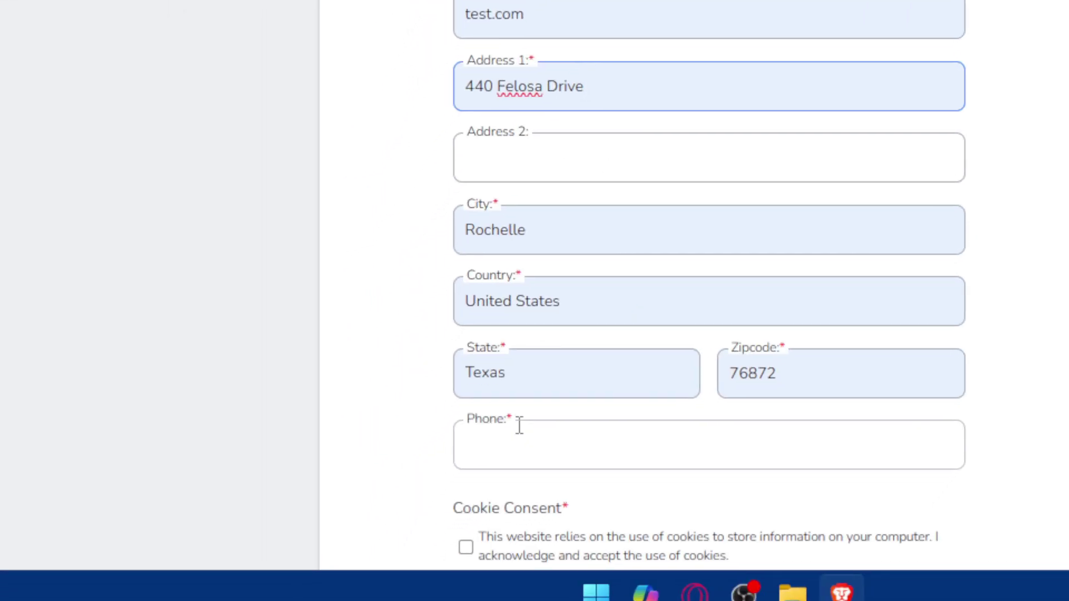
{"action": "left_click", "coordinate": [424, 600]}
{"action": "left_click", "coordinate": [618, 485]}
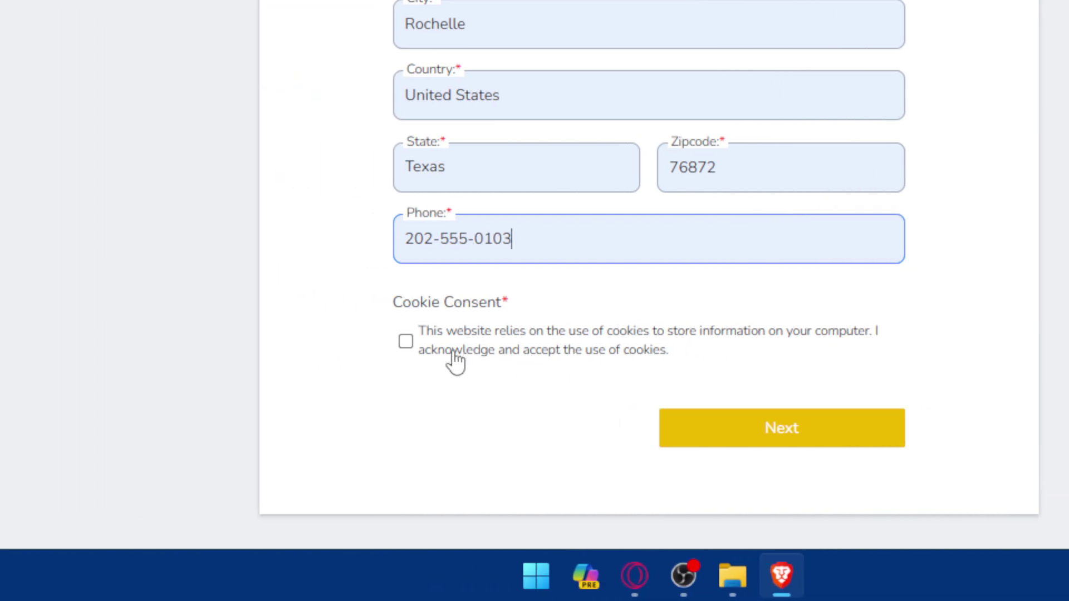
{"action": "left_click", "coordinate": [423, 350]}
{"action": "left_click", "coordinate": [782, 429]}
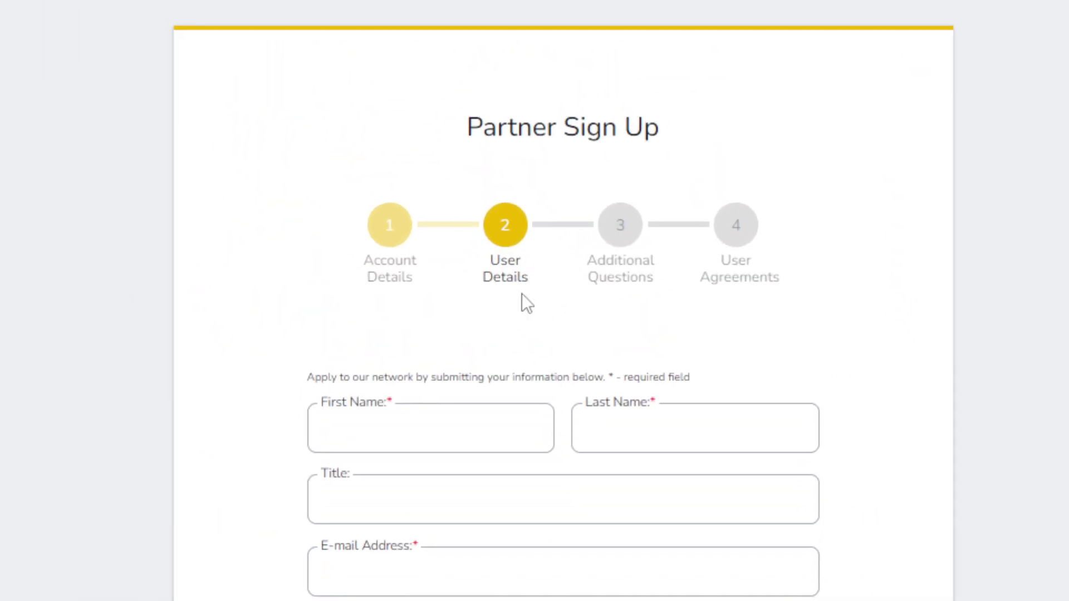
Autofill the first name, last name and saved e-mail address
{"action": "left_click", "coordinate": [442, 433]}
{"action": "left_click", "coordinate": [556, 389]}
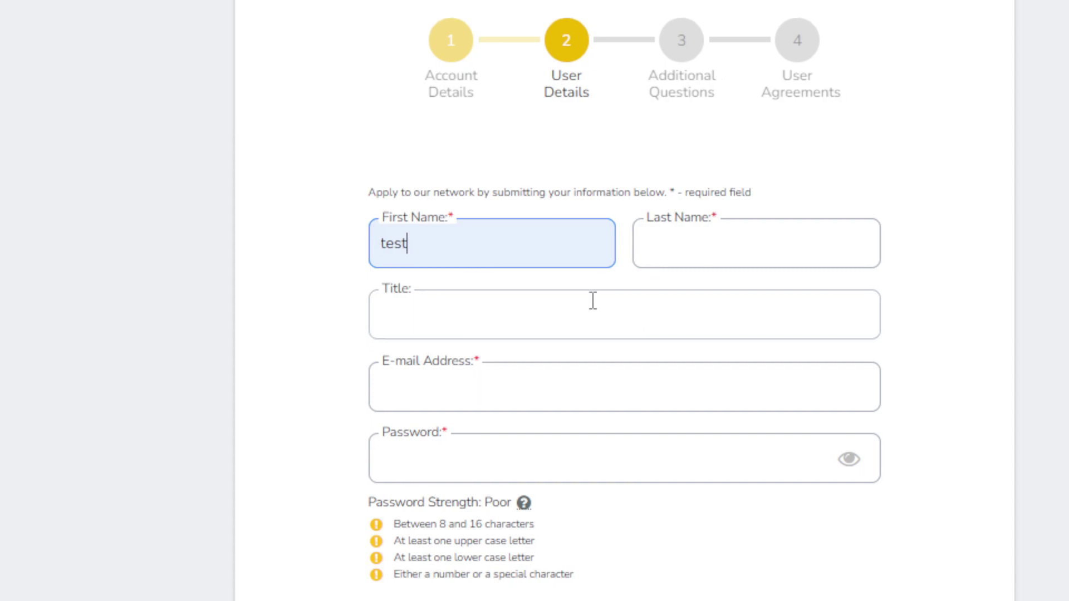
{"action": "left_click", "coordinate": [714, 262]}
{"action": "left_click", "coordinate": [774, 296]}
{"action": "left_click", "coordinate": [528, 319]}
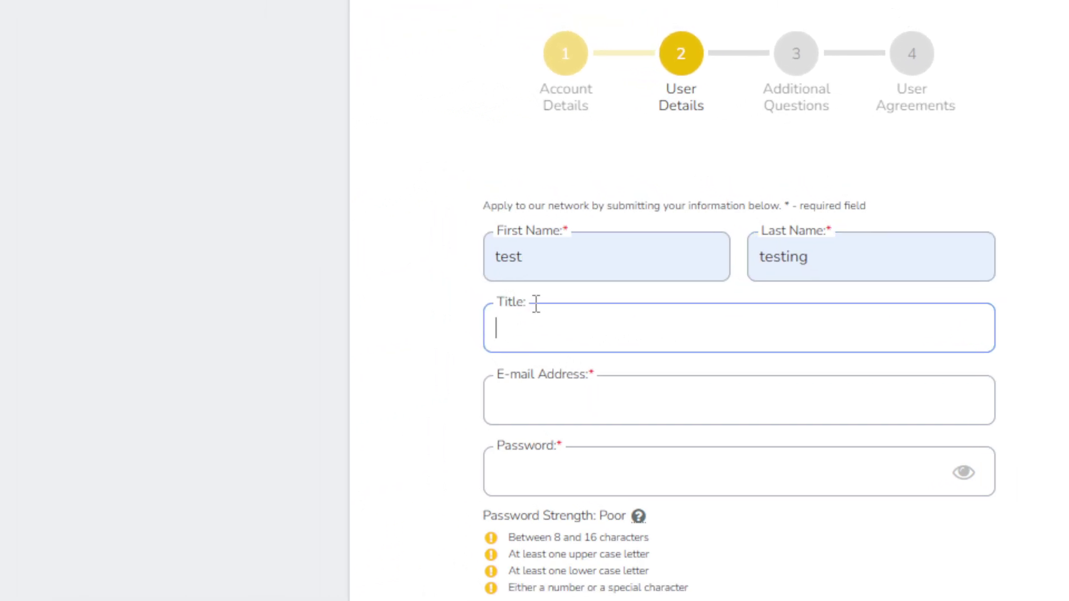
{"action": "left_click", "coordinate": [579, 395]}
{"action": "left_click", "coordinate": [663, 463]}
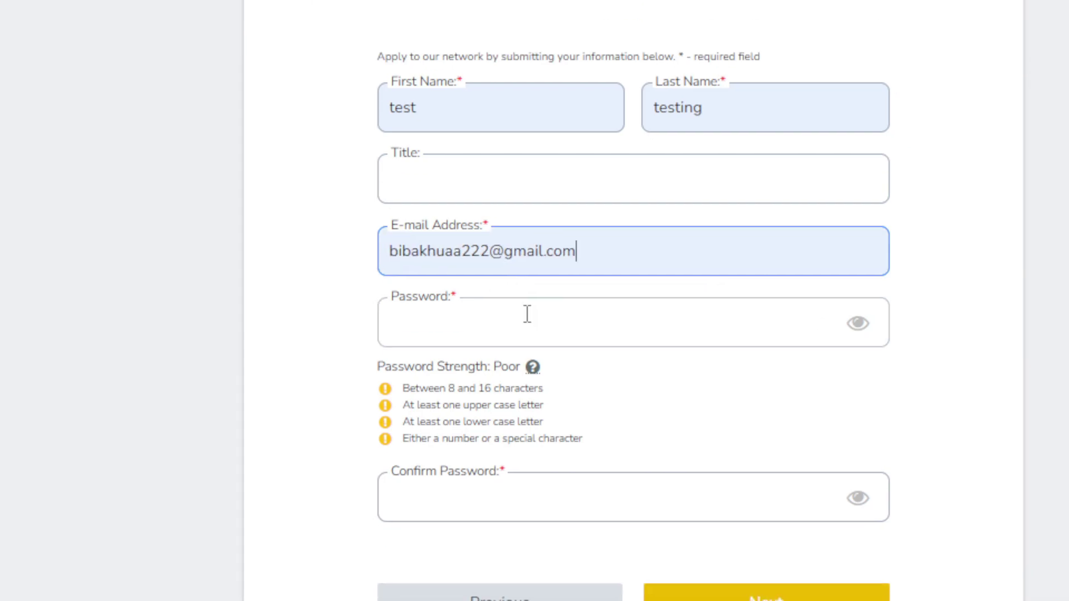
Enter and confirm the account password, then go to Additional Questions
{"action": "left_click", "coordinate": [527, 314]}
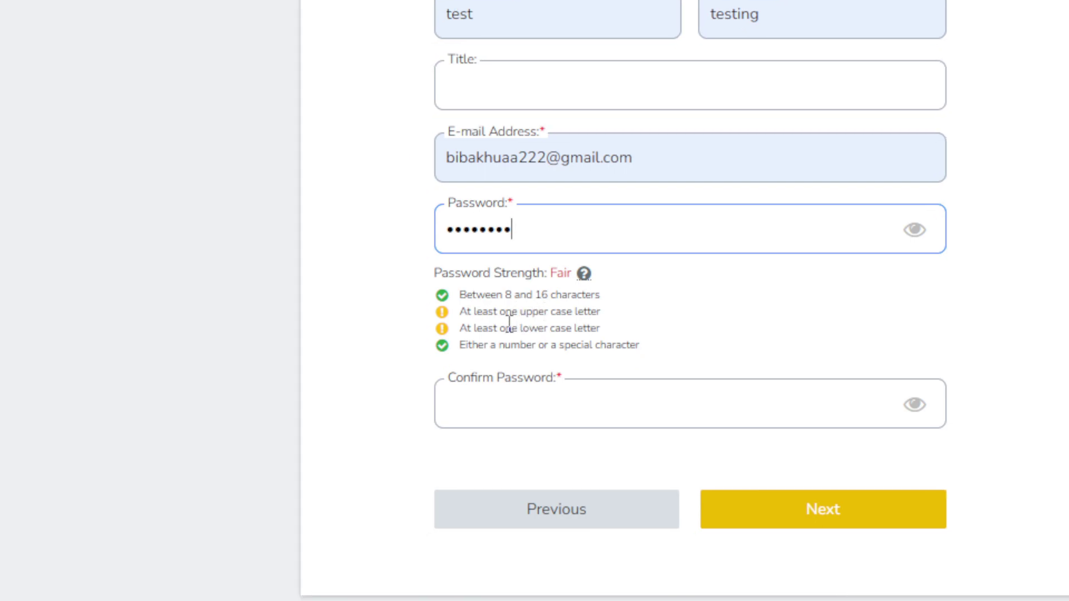
{"action": "type", "text": "a"}
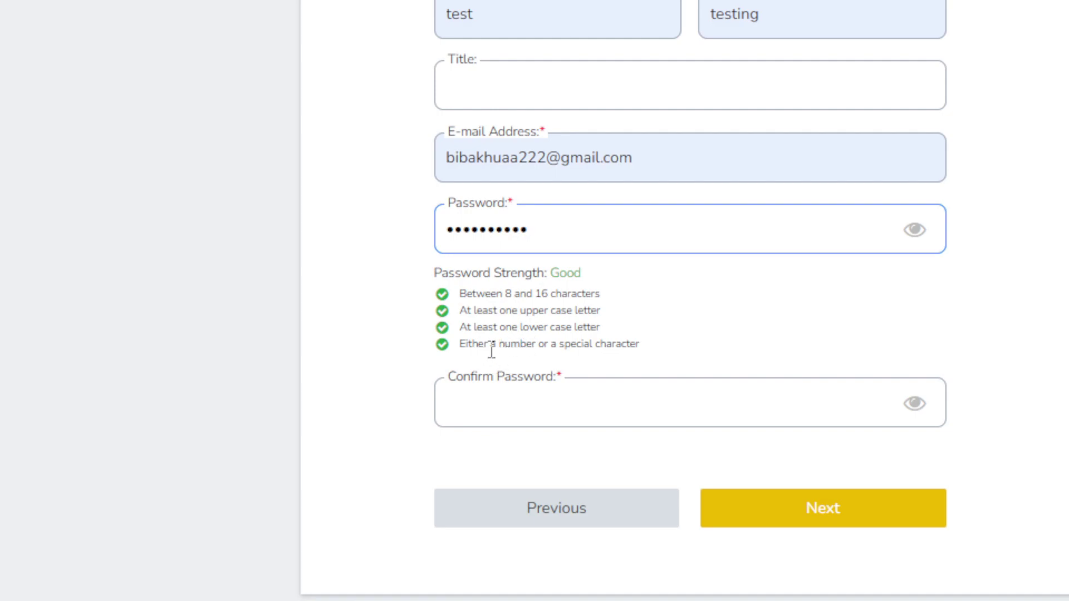
{"action": "left_click", "coordinate": [554, 401]}
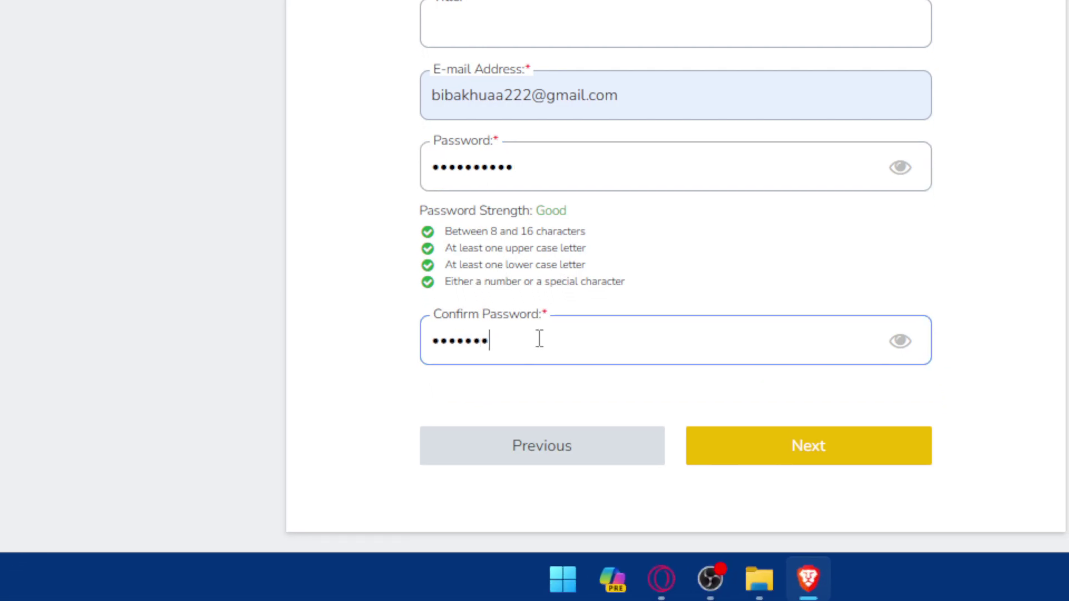
{"action": "left_click", "coordinate": [776, 441]}
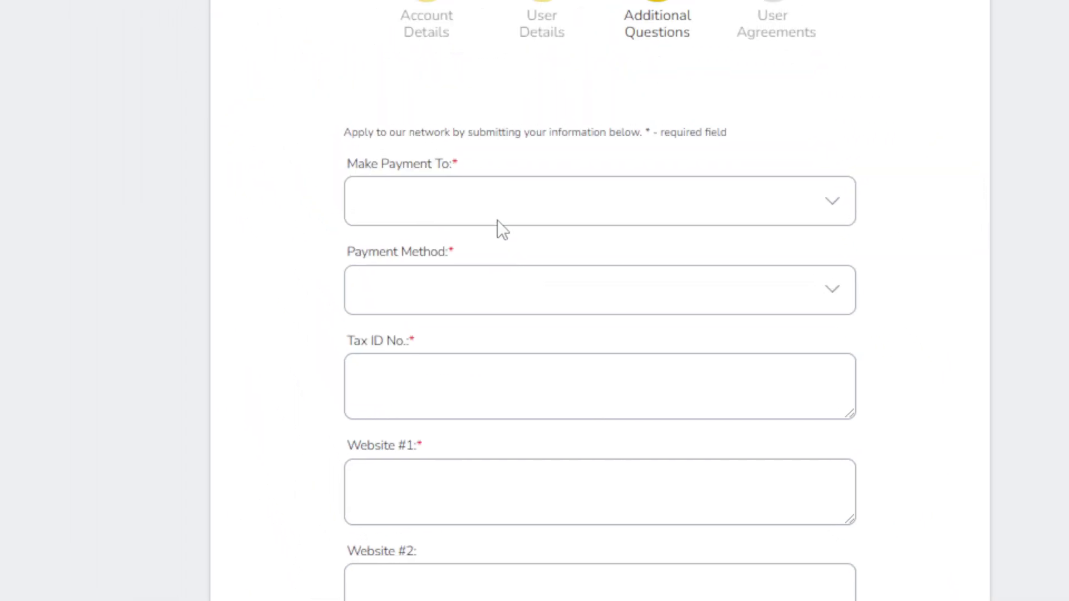
Set payments to go to a Personal Name via PayPal
{"action": "left_click", "coordinate": [490, 202]}
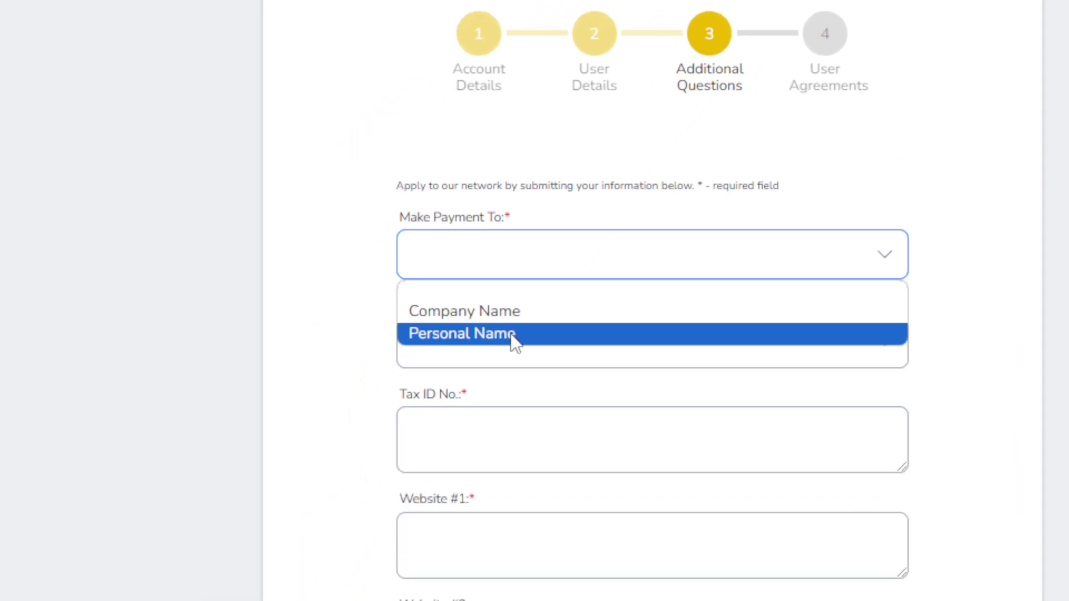
{"action": "left_click", "coordinate": [477, 334]}
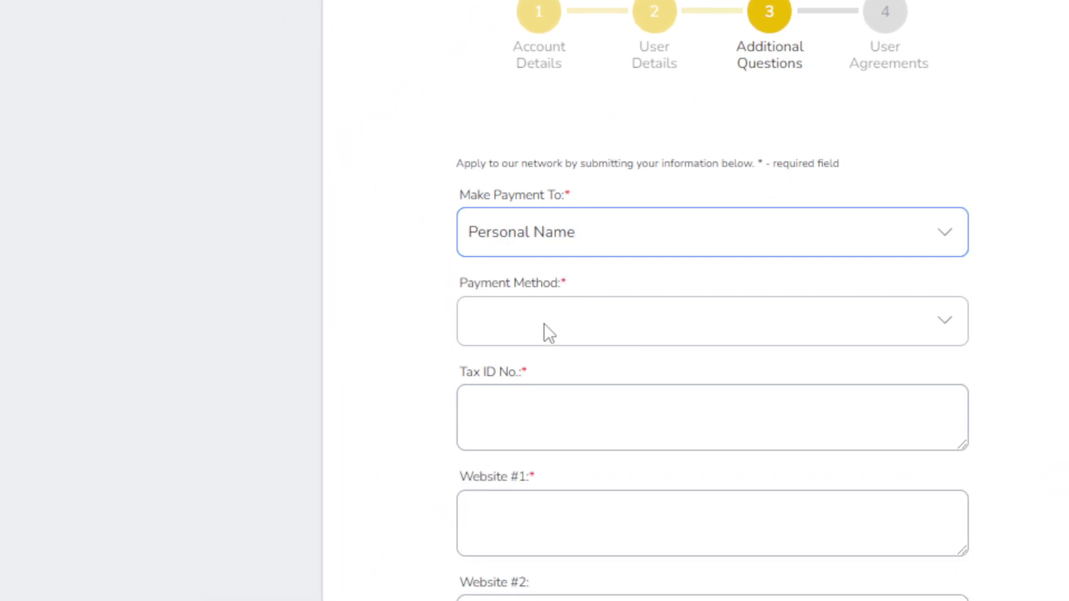
{"action": "left_click", "coordinate": [544, 325]}
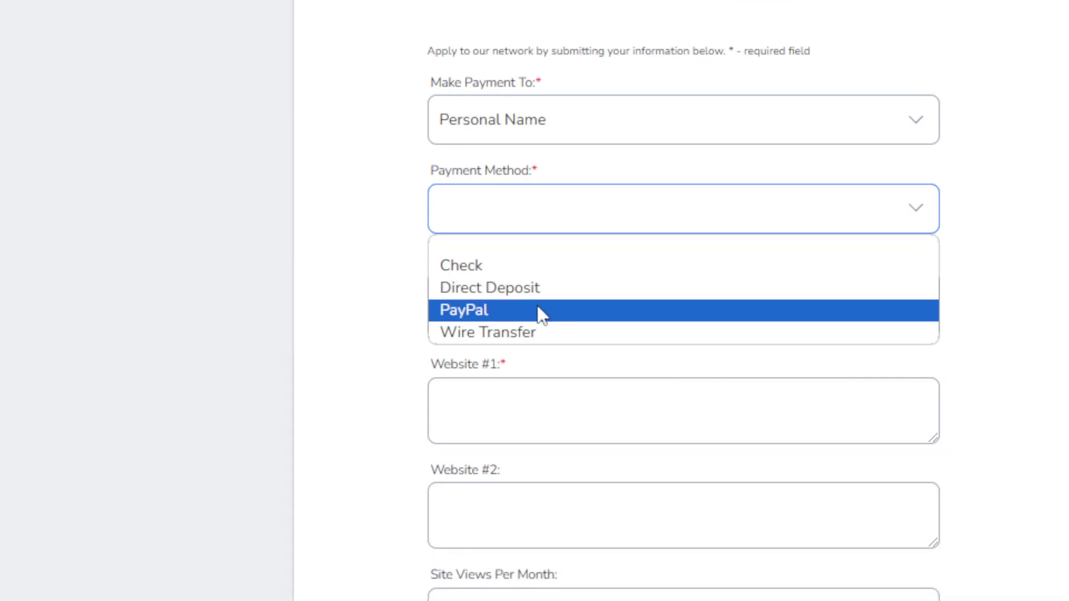
{"action": "left_click", "coordinate": [542, 315]}
Enter the tax ID and website test.com, answer No to Traffic Incentivized, and continue
{"action": "left_click", "coordinate": [540, 306]}
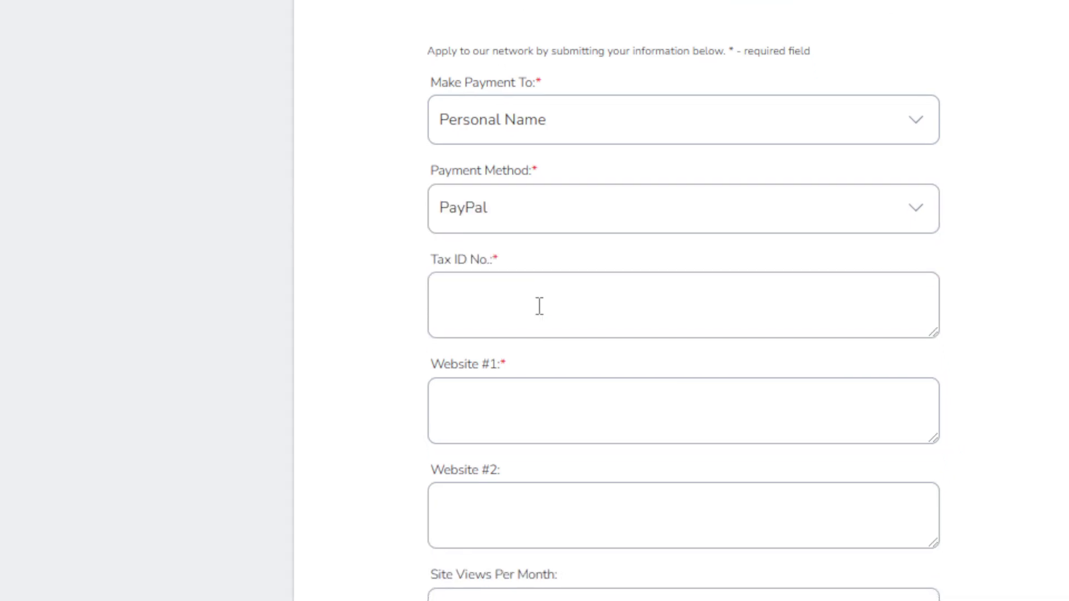
{"action": "key", "text": "shift+End"}
{"action": "left_click", "coordinate": [539, 298]}
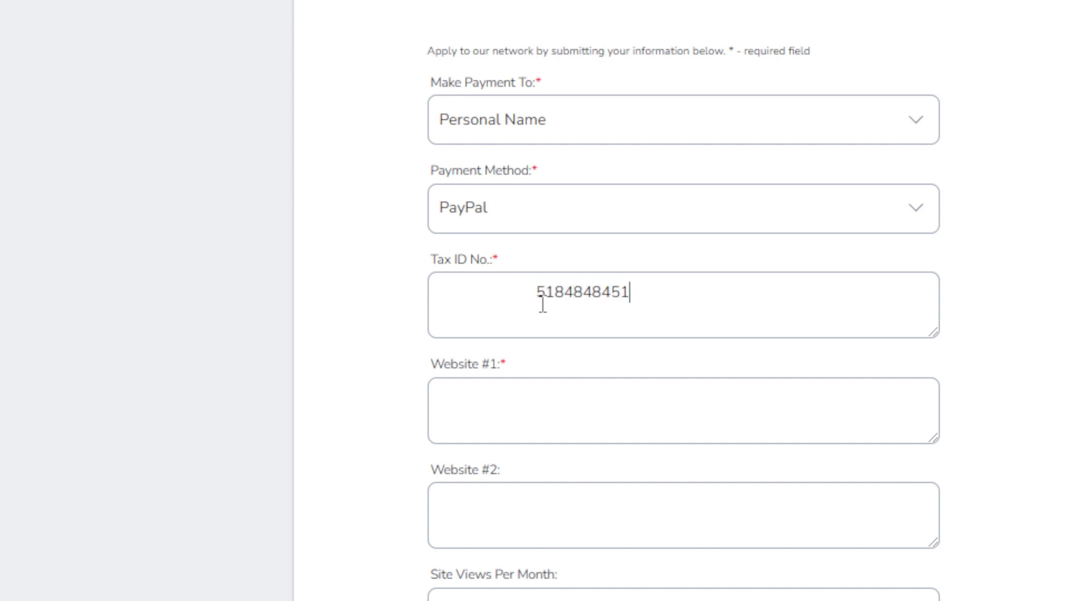
{"action": "left_click", "coordinate": [546, 410]}
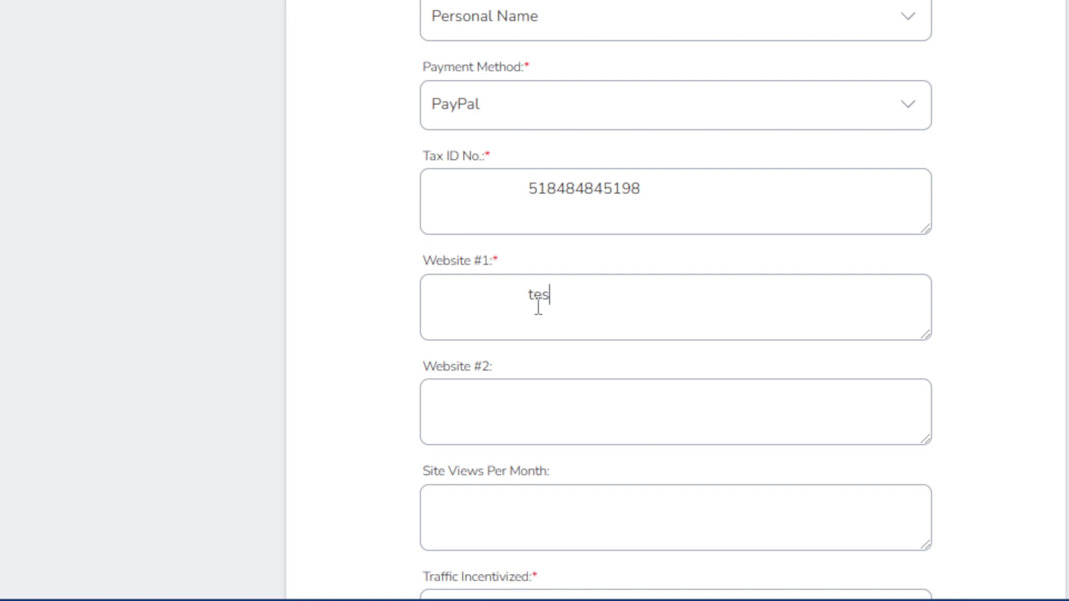
{"action": "scroll", "coordinate": [539, 307], "scroll_direction": "down", "scroll_amount": 3}
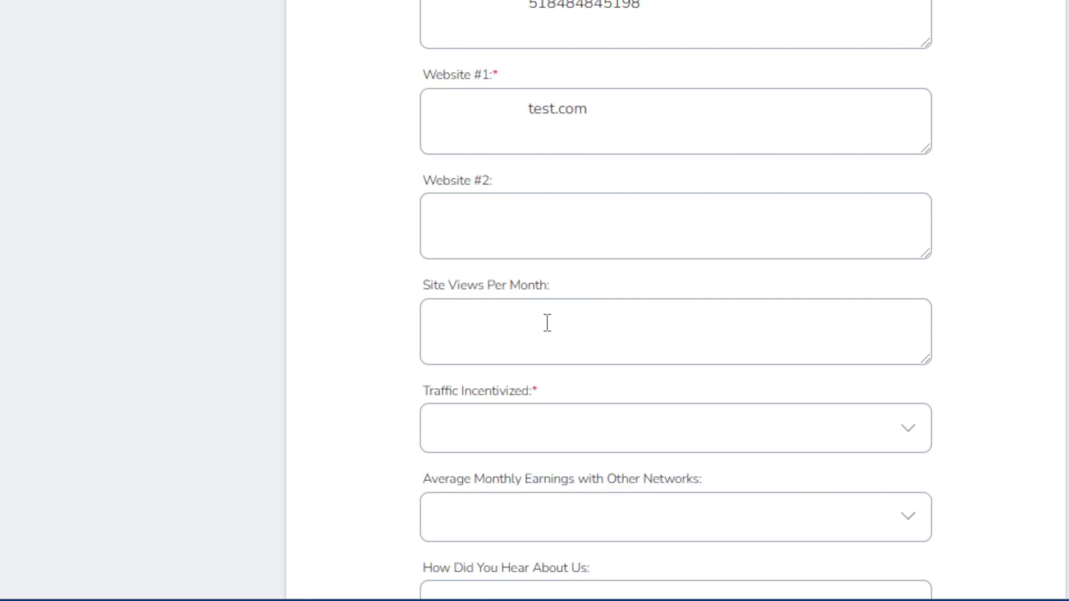
{"action": "scroll", "coordinate": [569, 255], "scroll_direction": "down", "scroll_amount": 2}
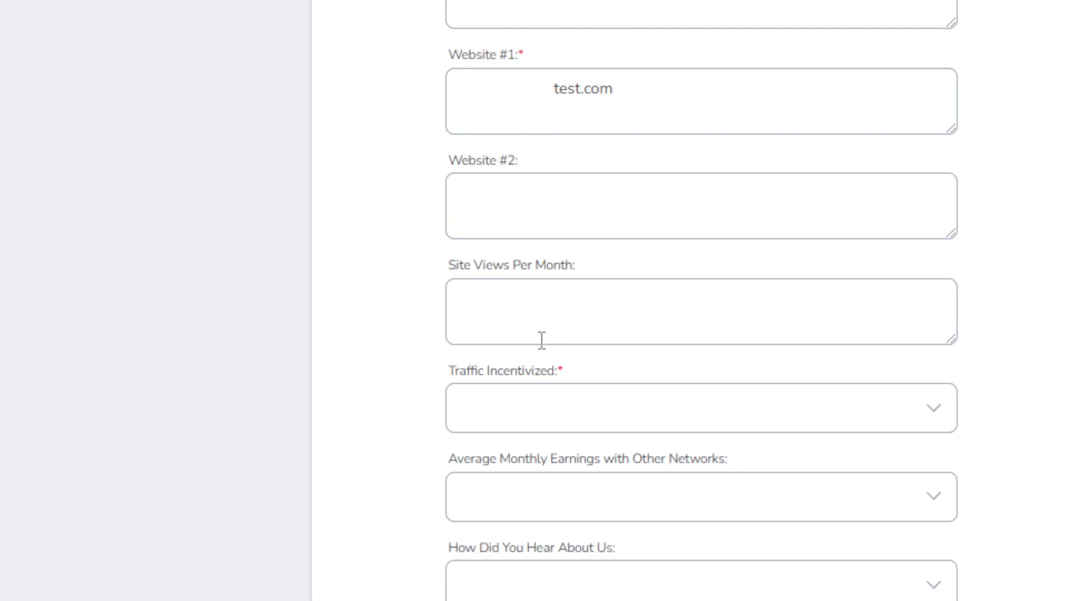
{"action": "left_click", "coordinate": [536, 340]}
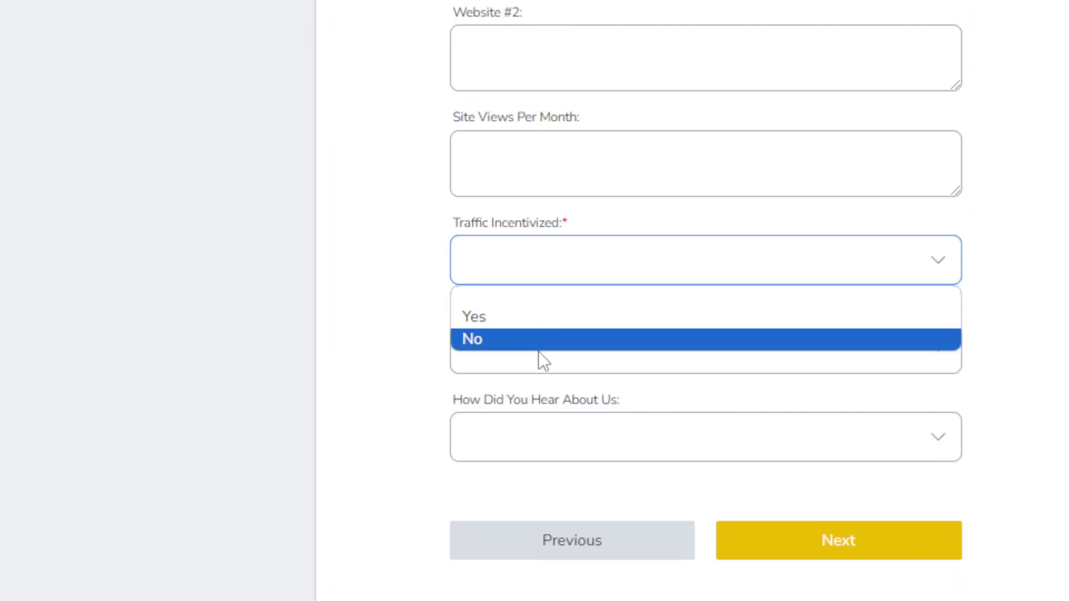
{"action": "left_click", "coordinate": [542, 389]}
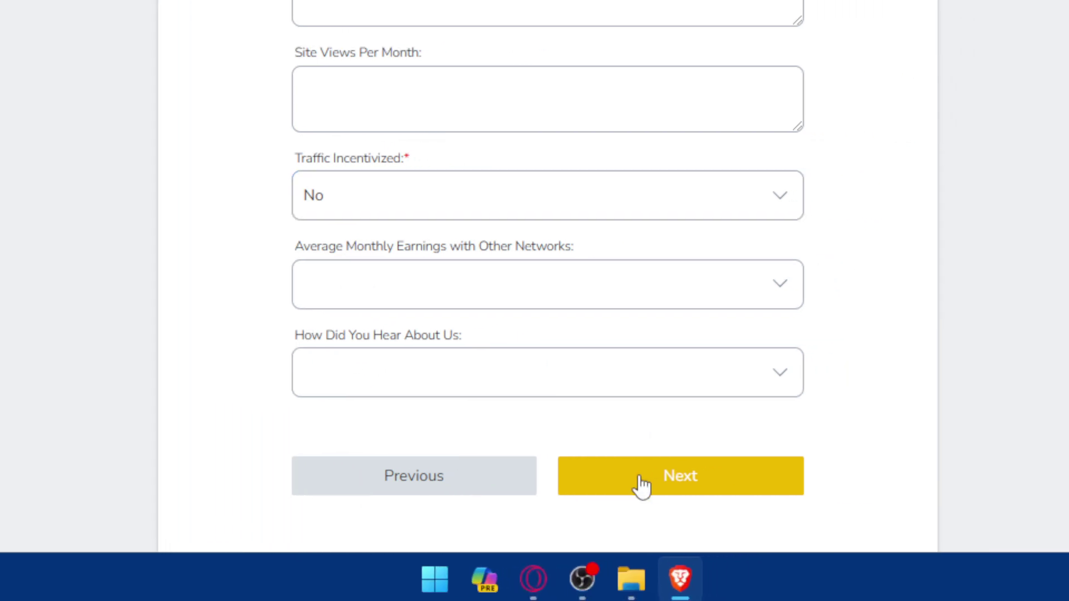
{"action": "left_click", "coordinate": [785, 515]}
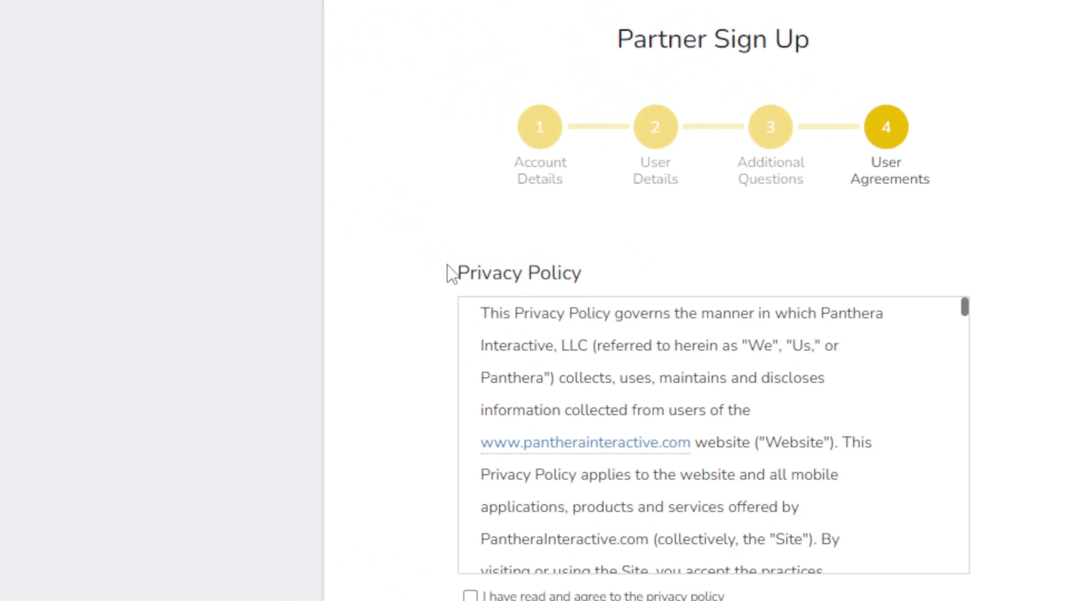
Read through the privacy policy and agree to it
{"action": "left_click_drag", "start_coordinate": [451, 272], "coordinate": [660, 273]}
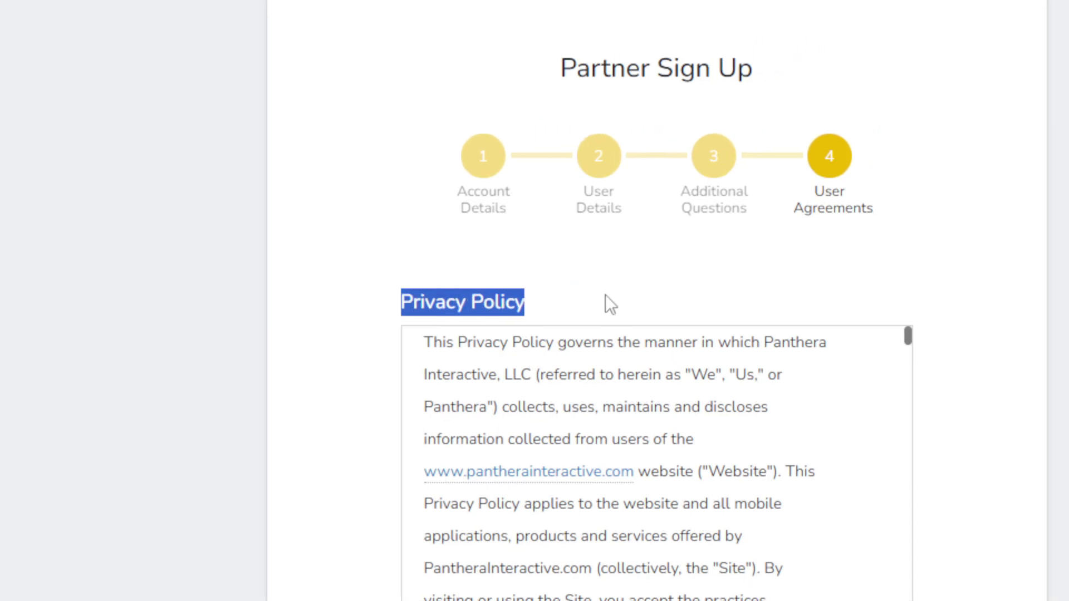
{"action": "left_click", "coordinate": [701, 346]}
{"action": "scroll", "coordinate": [703, 341], "scroll_direction": "down", "scroll_amount": 10}
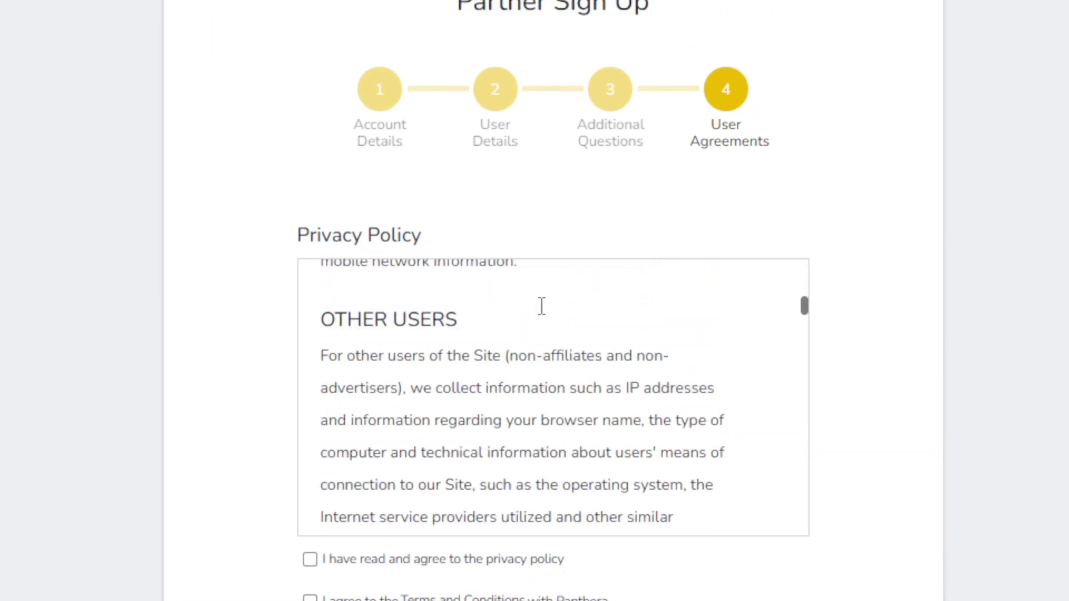
{"action": "scroll", "coordinate": [541, 305], "scroll_direction": "down", "scroll_amount": 20}
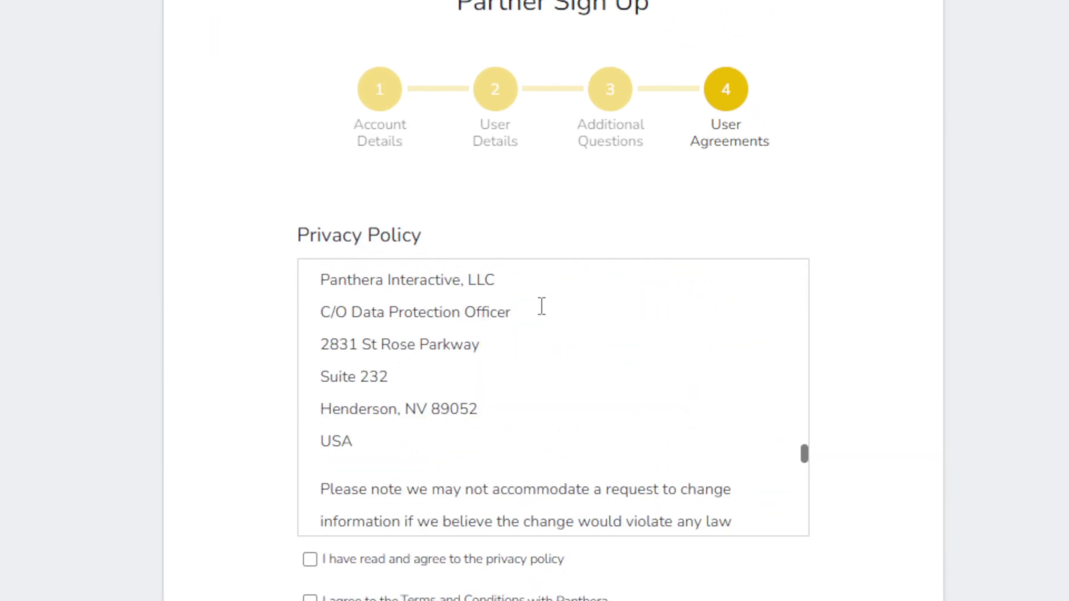
{"action": "scroll", "coordinate": [541, 305], "scroll_direction": "down", "scroll_amount": 12}
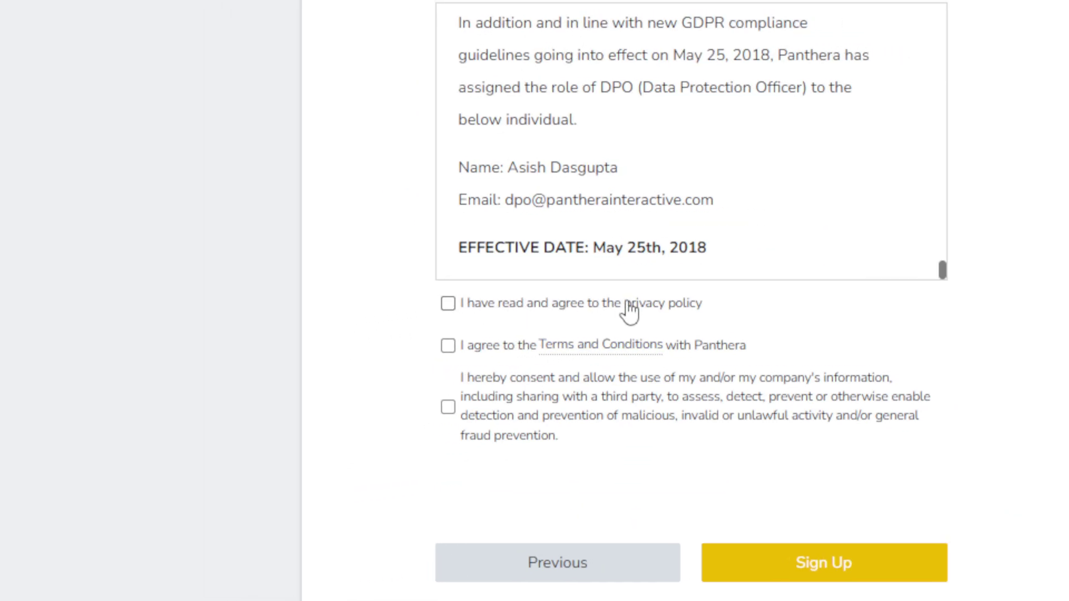
{"action": "left_click", "coordinate": [587, 309]}
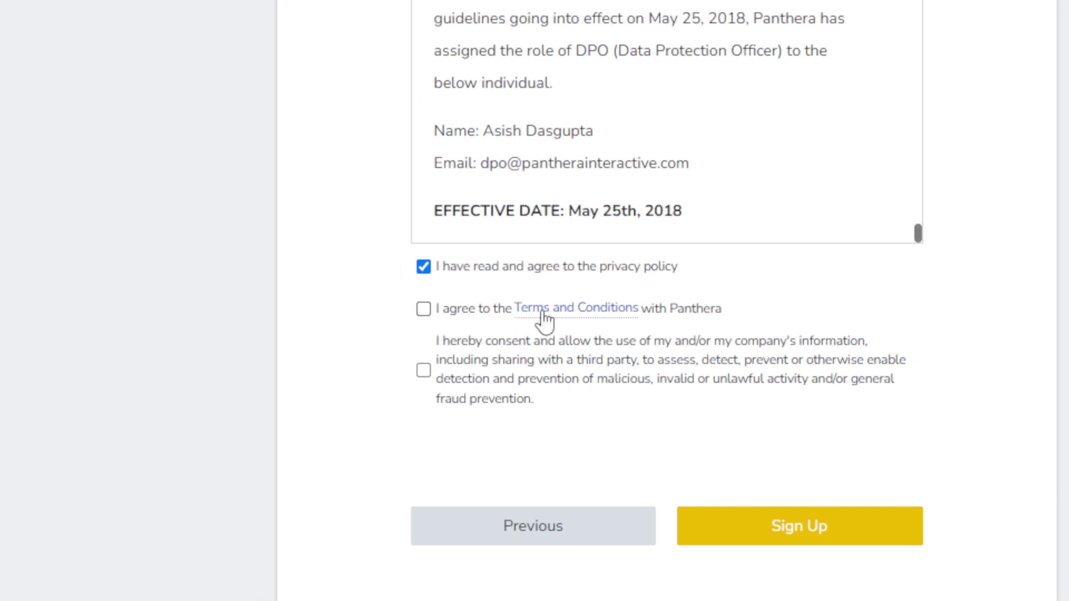
Accept the Terms and Conditions and fraud-prevention data-use consent, then submit the sign-up
{"action": "left_click", "coordinate": [465, 312]}
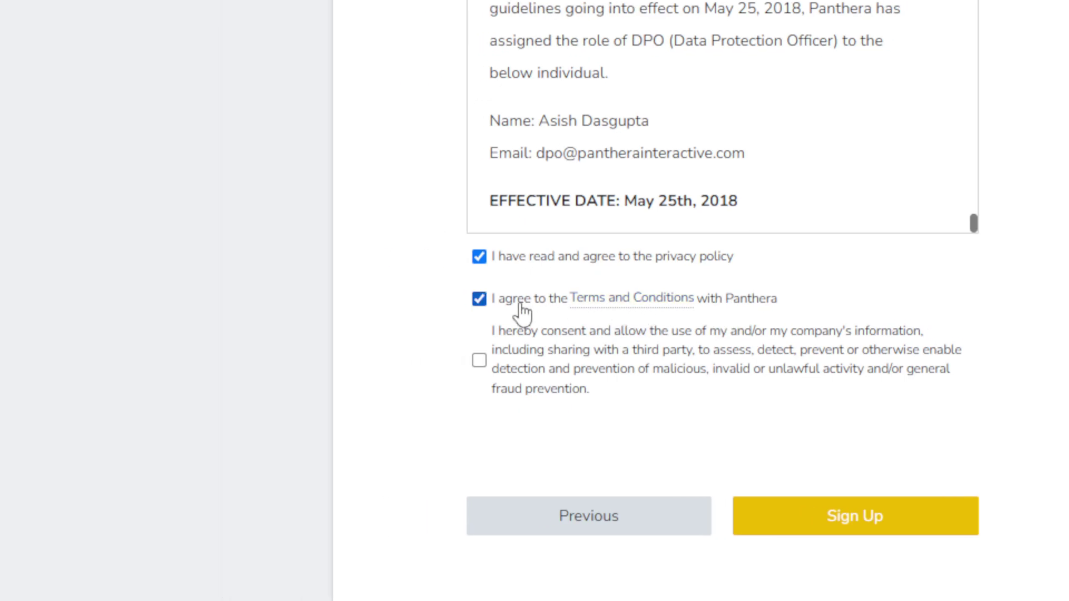
{"action": "left_click", "coordinate": [320, 13]}
{"action": "scroll", "coordinate": [463, 270], "scroll_direction": "down", "scroll_amount": 10}
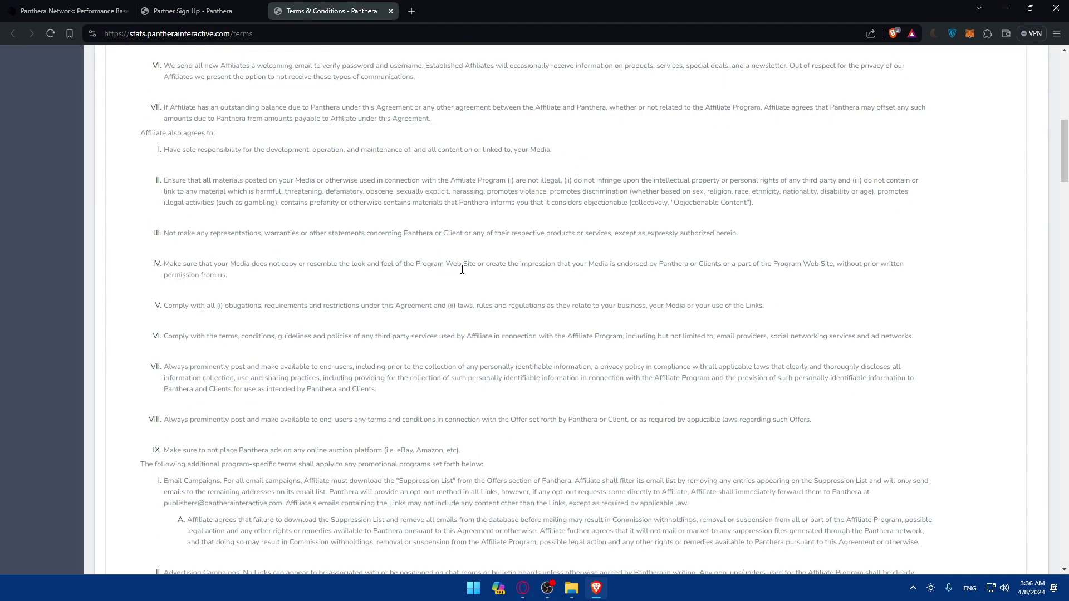
{"action": "scroll", "coordinate": [463, 270], "scroll_direction": "down", "scroll_amount": 10}
{"action": "key", "text": "ctrl+w"}
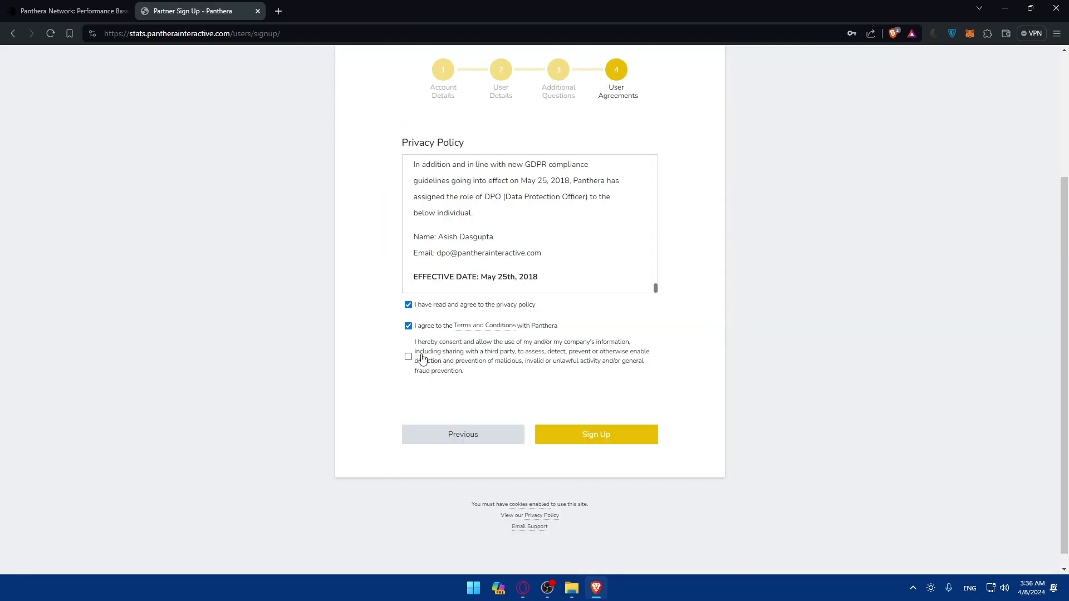
{"action": "left_click", "coordinate": [438, 359]}
{"action": "left_click", "coordinate": [481, 358]}
{"action": "left_click", "coordinate": [452, 359]}
{"action": "left_click", "coordinate": [596, 440]}
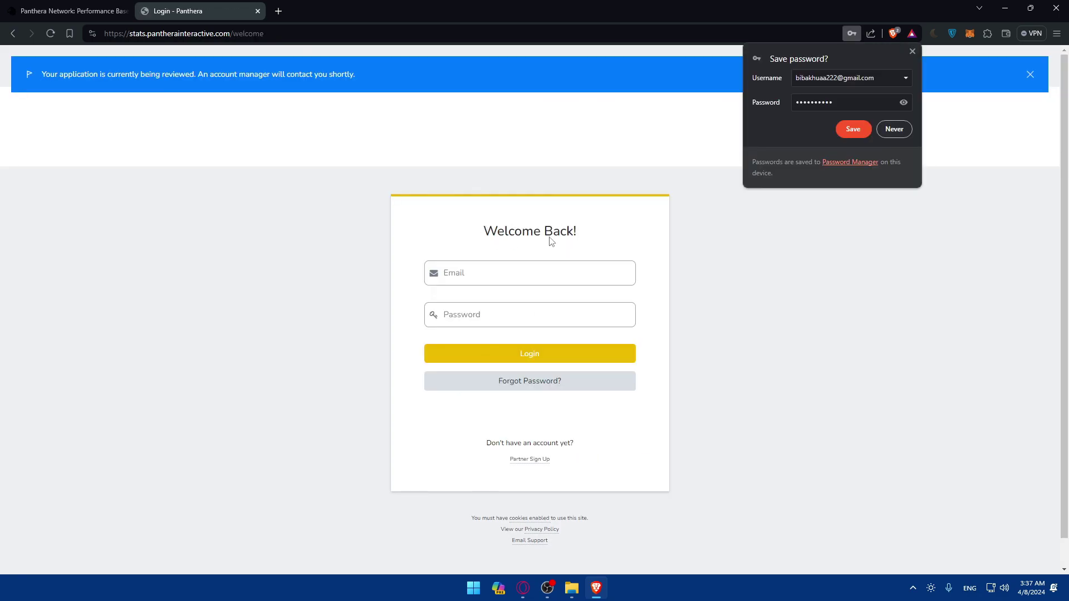
Log in with the saved e-mail and password, getting 'Cannot login. Account rejected.'
{"action": "left_click", "coordinate": [519, 273]}
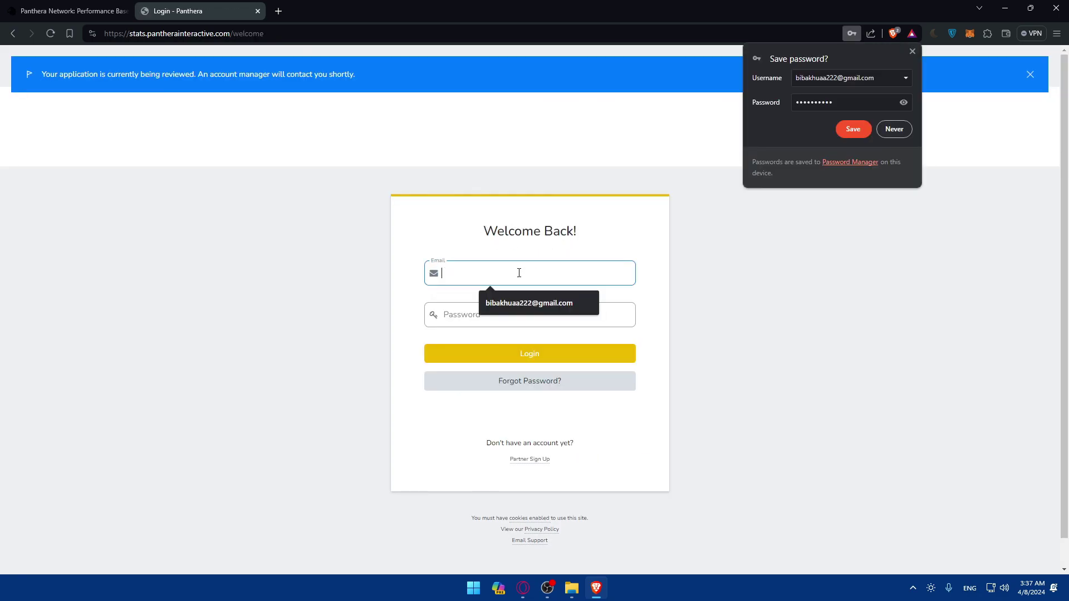
{"action": "left_click", "coordinate": [529, 303]}
{"action": "left_click", "coordinate": [513, 316]}
{"action": "type", "text": "•••"}
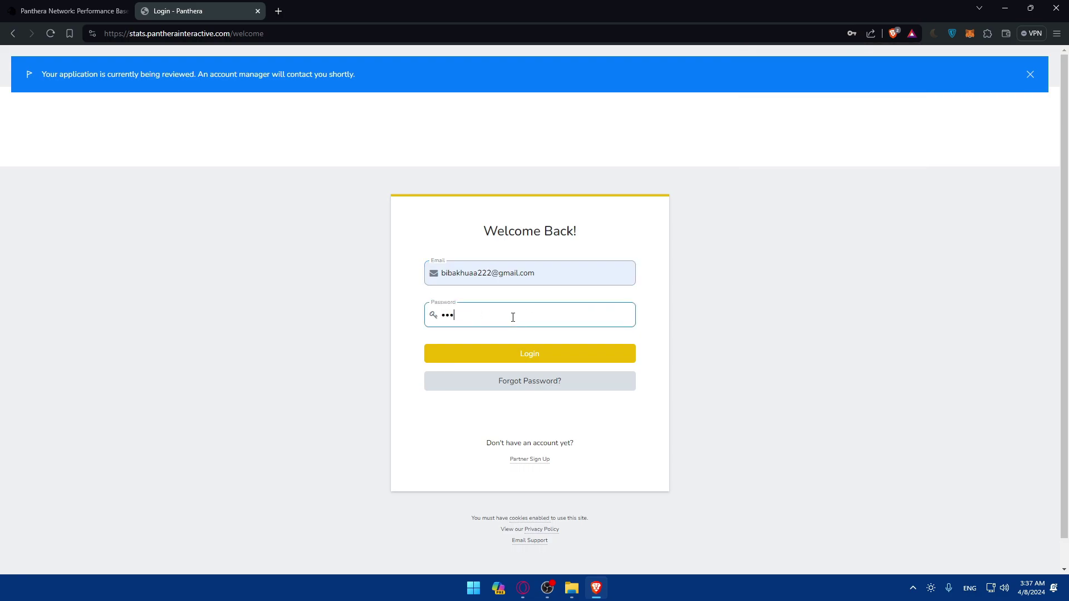
{"action": "type", "text": "•••••••"}
{"action": "left_click", "coordinate": [529, 354]}
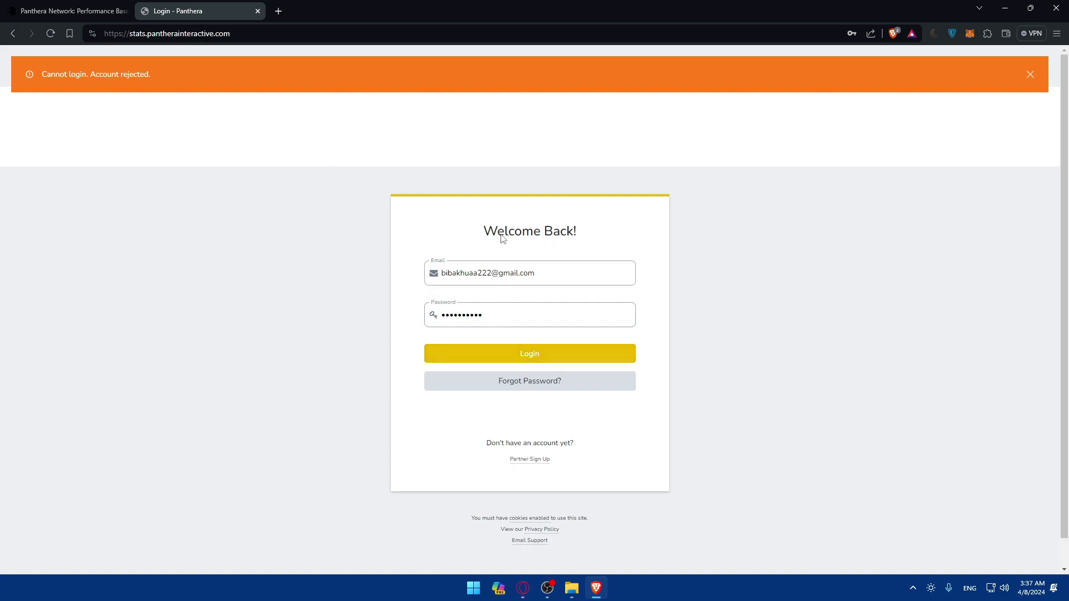
{"action": "left_click_drag", "start_coordinate": [151, 74], "coordinate": [66, 74]}
{"action": "left_click", "coordinate": [120, 71]}
Close the login tab and load Gmail in a new tab
{"action": "left_click", "coordinate": [256, 11]}
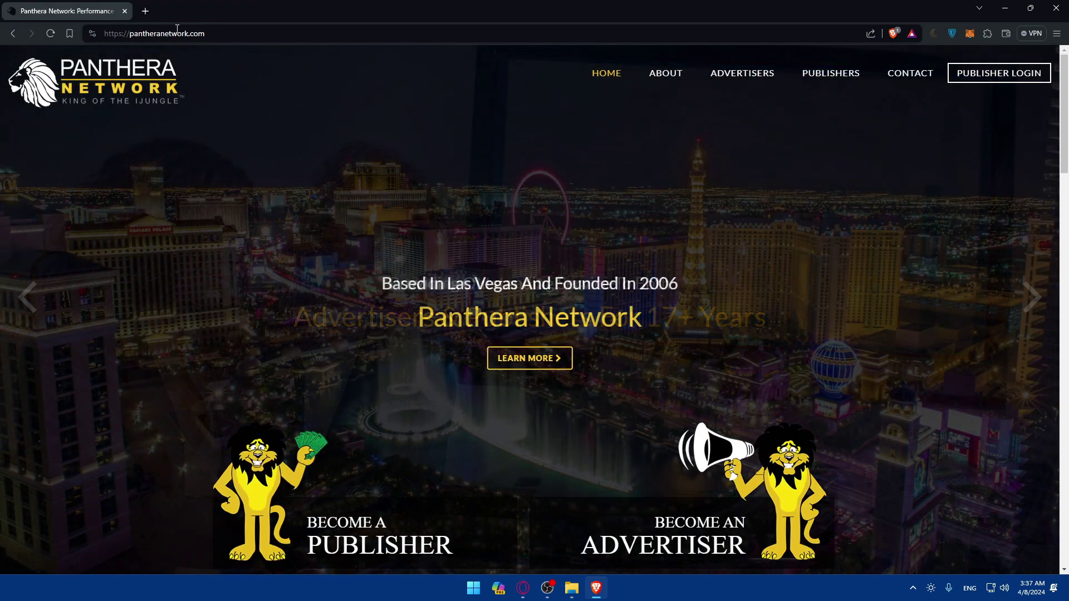
{"action": "left_click", "coordinate": [144, 11]}
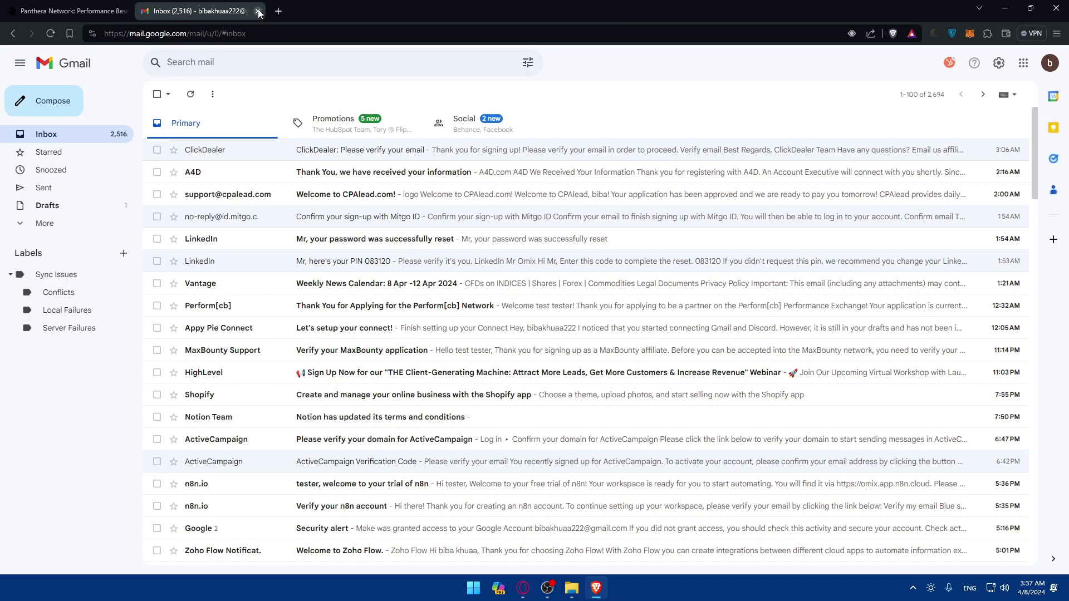
Close the Gmail tab, leaving only the Panthera Network home page
{"action": "left_click", "coordinate": [258, 11]}
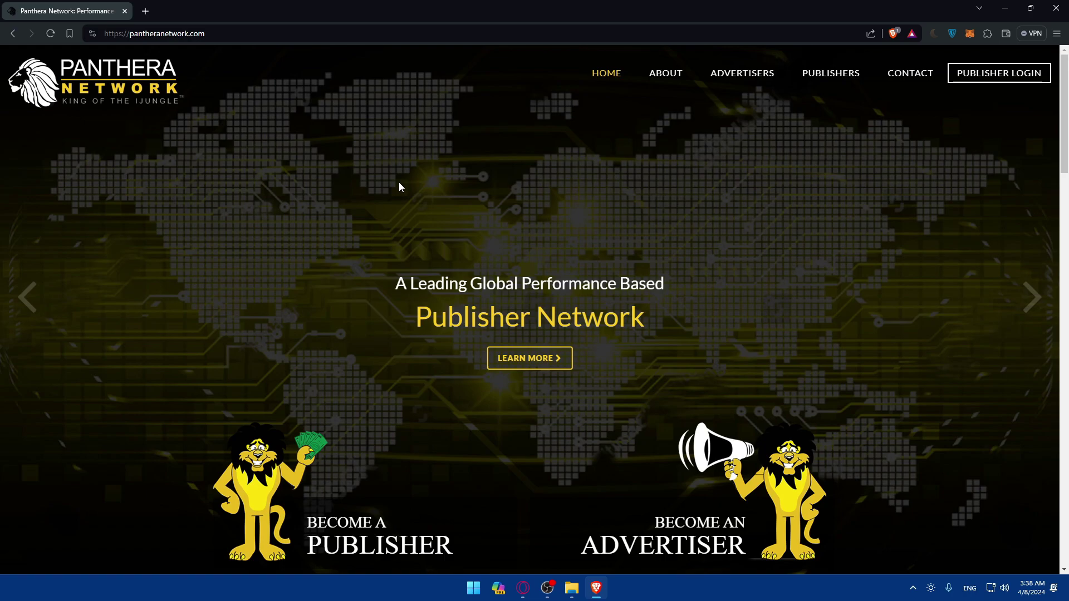
{"action": "scroll", "coordinate": [400, 186], "scroll_direction": "down", "scroll_amount": 2}
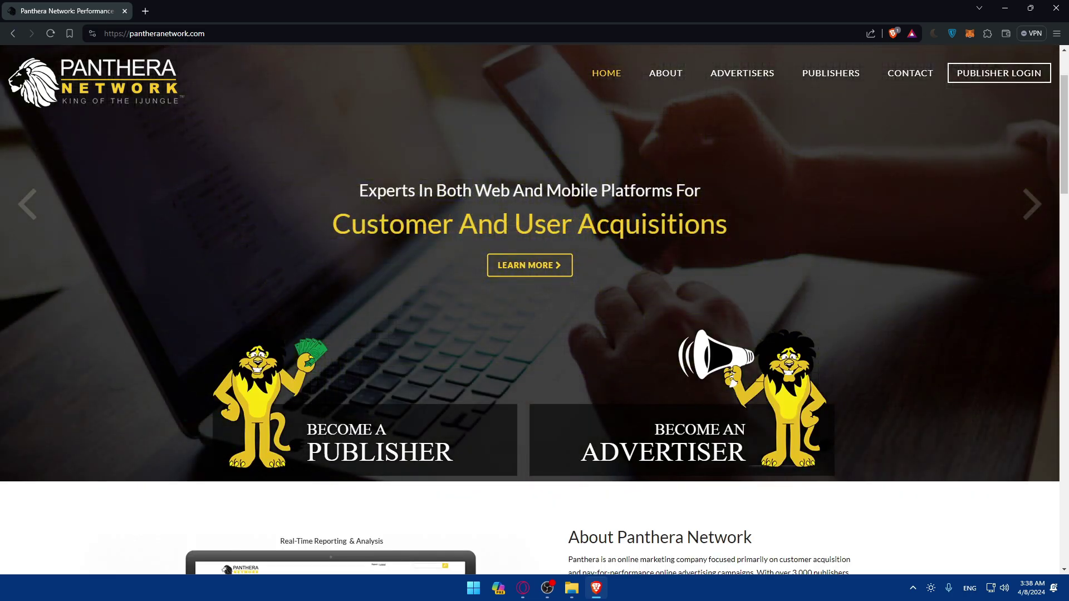